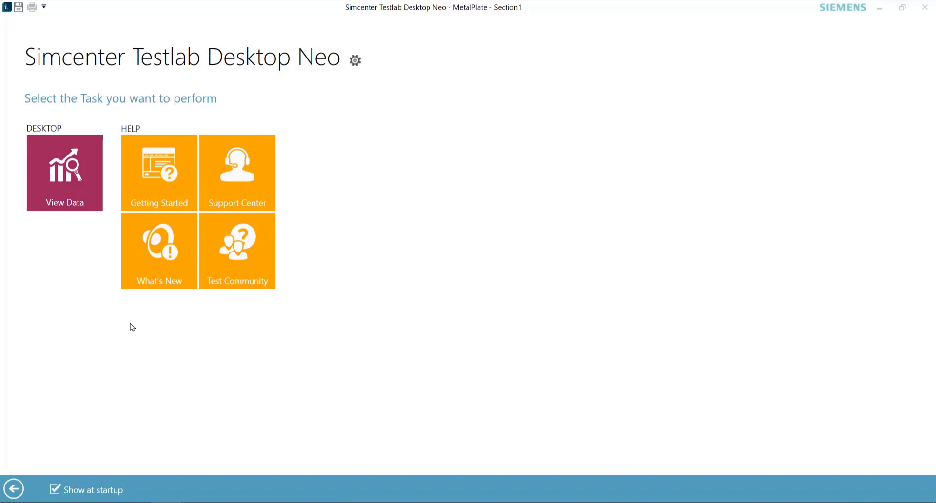
# Open the View Data task and show the contents of Run 1 in Section1 of the MetalPlate project.
pyautogui.click(78, 202)
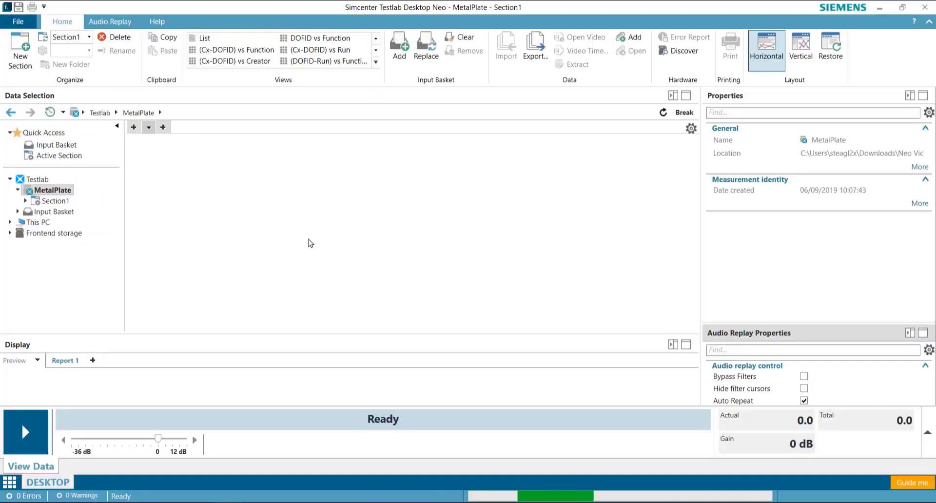
pyautogui.click(40, 201)
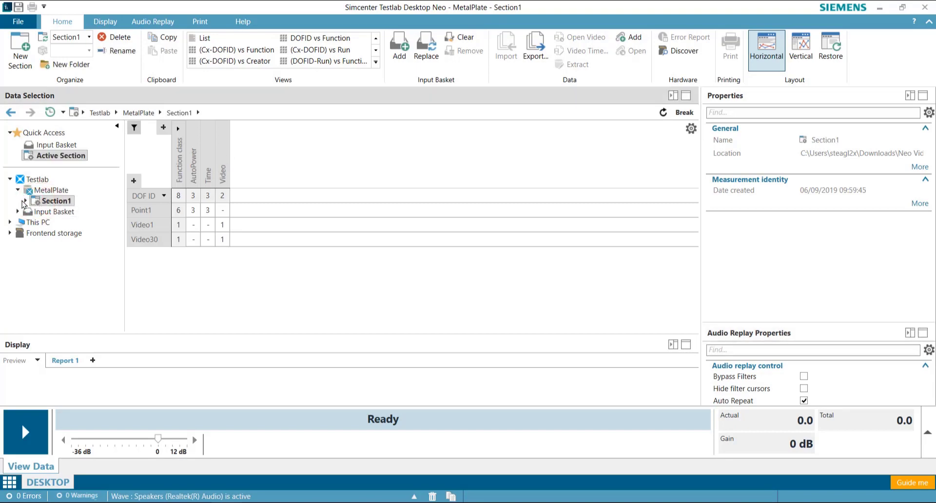
pyautogui.click(24, 201)
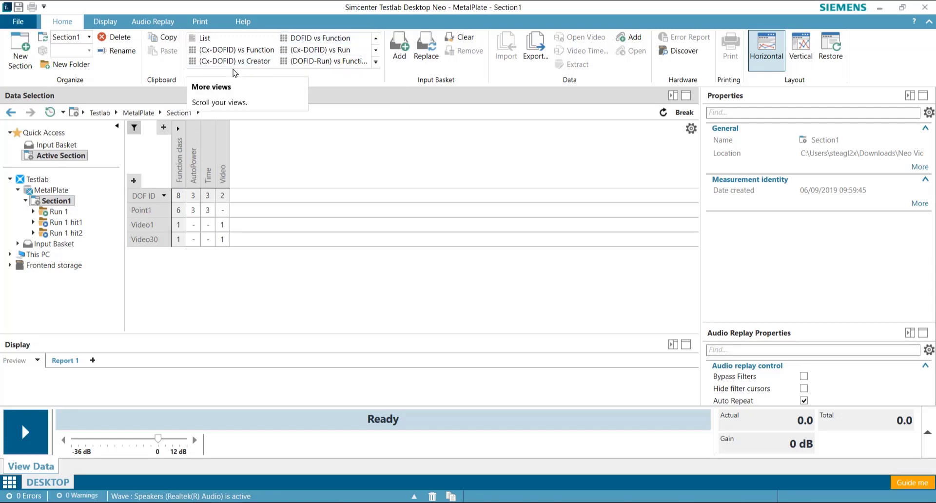
pyautogui.click(52, 212)
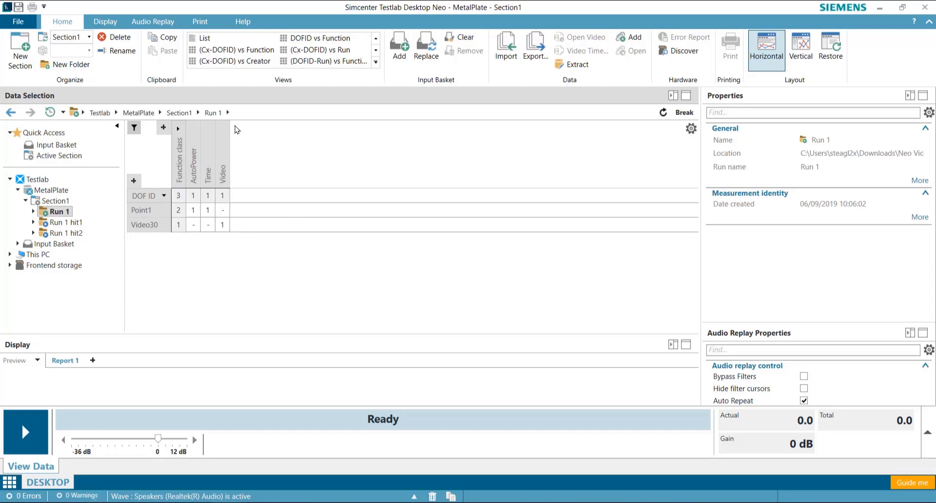
# Preview Run 1's Video30 video together with the Point1 time data and switch to the vertical layout.
pyautogui.click(227, 229)
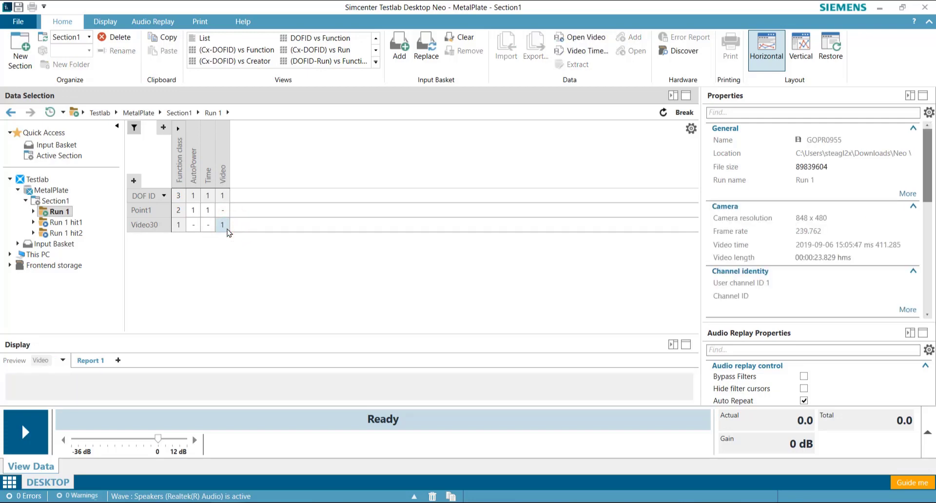
pyautogui.keyDown('ctrl'); pyautogui.click(209, 210); pyautogui.keyUp('ctrl')
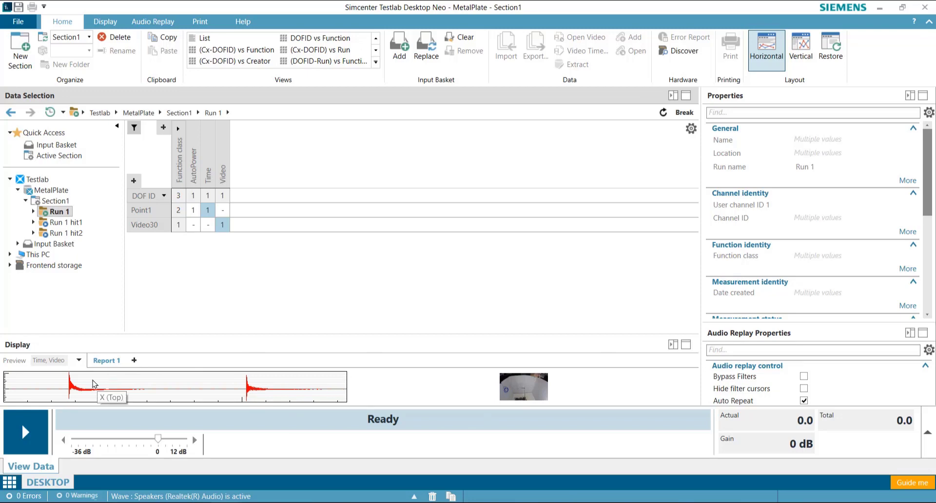
pyautogui.click(801, 59)
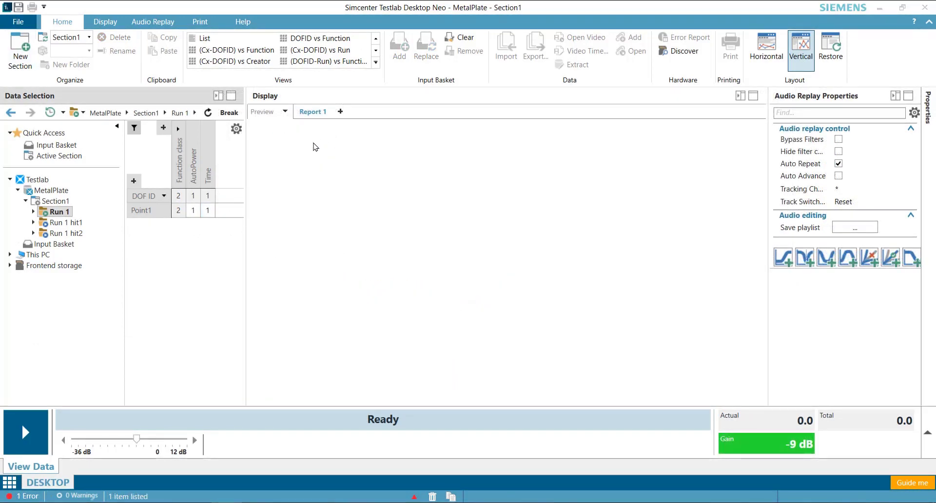
# Import the video file GOPR0955.MP4 into Run 1 with point Video1 and direction None, and select the video data.
pyautogui.rightClick(50, 215)
pyautogui.click(79, 236)
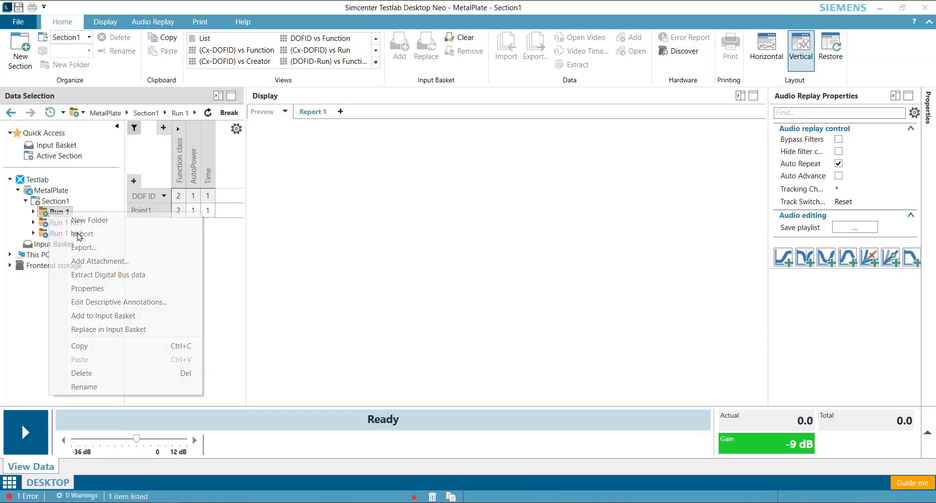
pyautogui.click(208, 117)
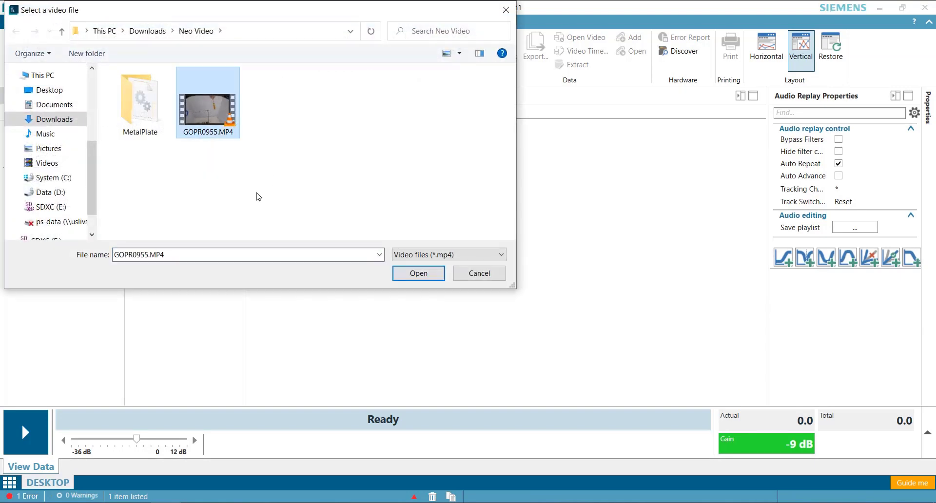
pyautogui.click(422, 256)
pyautogui.click(400, 275)
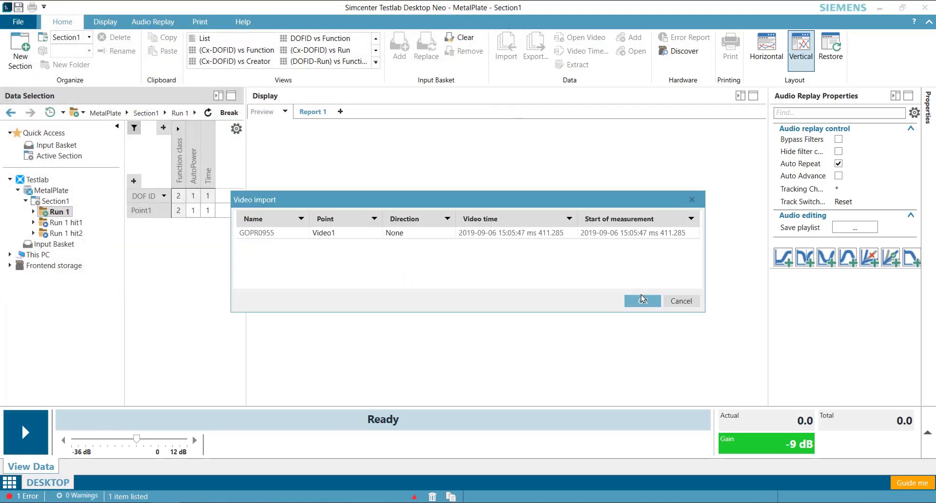
pyautogui.click(642, 301)
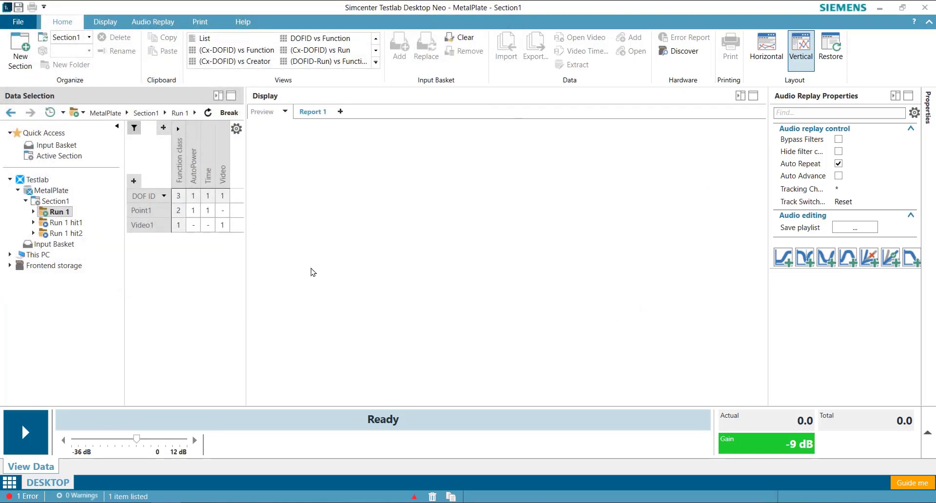
pyautogui.click(222, 225)
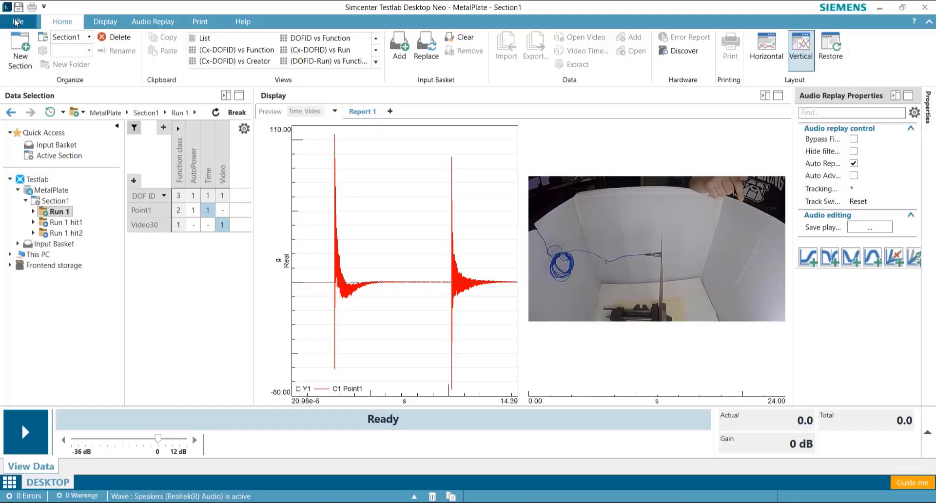
# Check which audio and video replay add-ins are loaded and return to the data view.
pyautogui.click(16, 22)
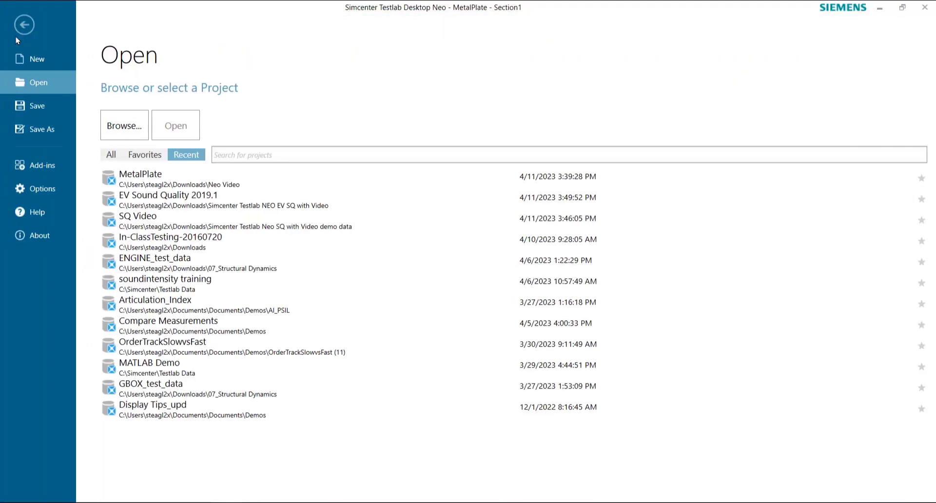
pyautogui.click(25, 166)
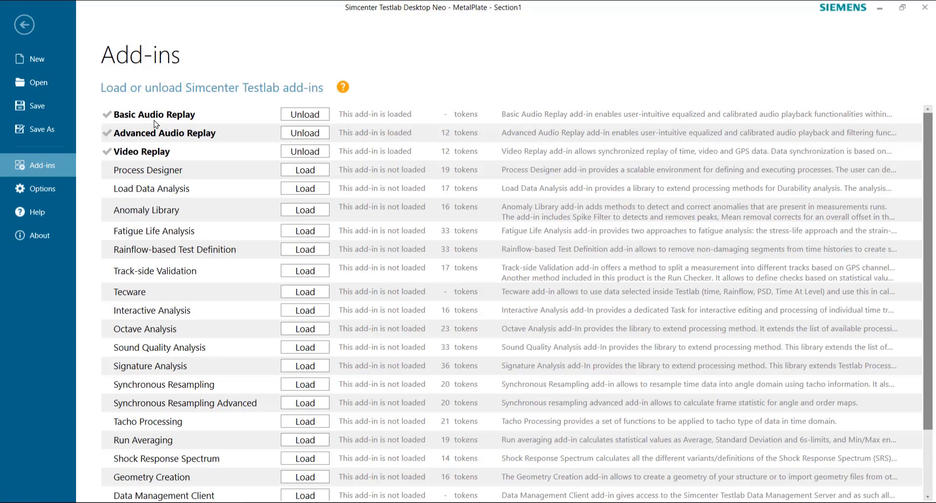
pyautogui.click(22, 28)
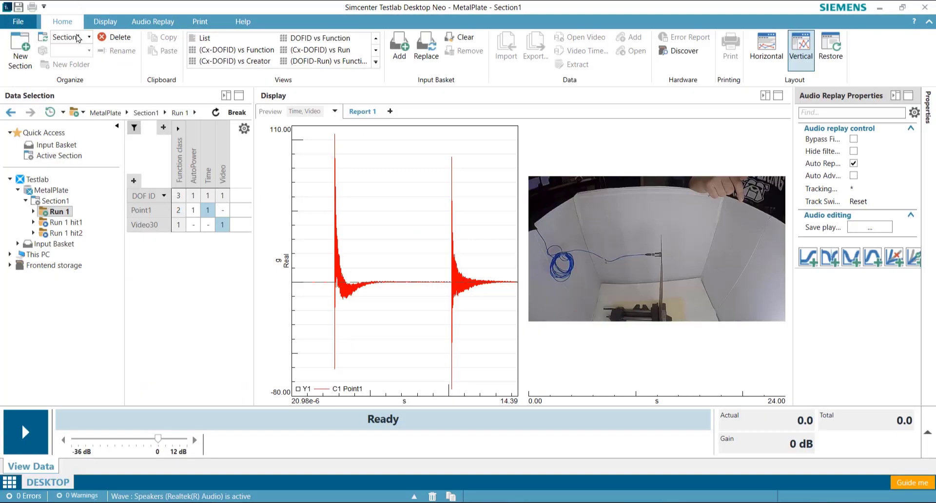
# Play the Point1 time signal with the video and pause it between the two impacts.
pyautogui.click(228, 415)
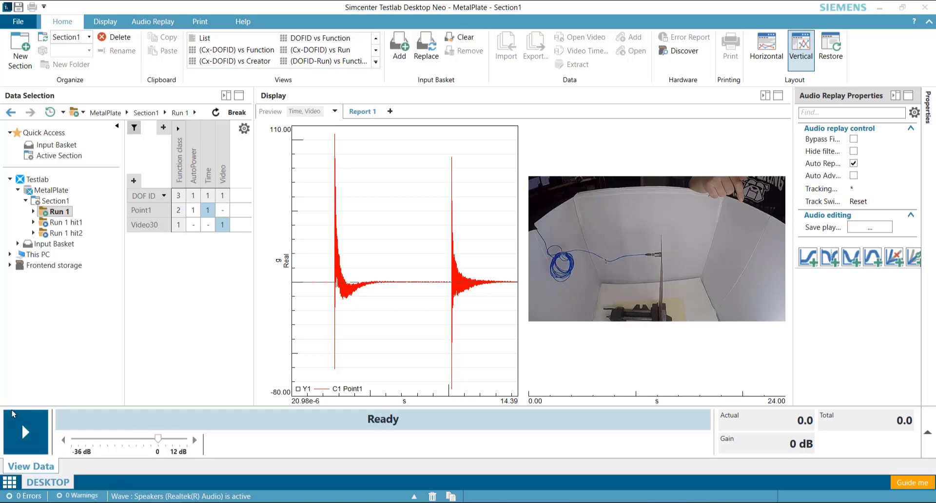
pyautogui.click(22, 432)
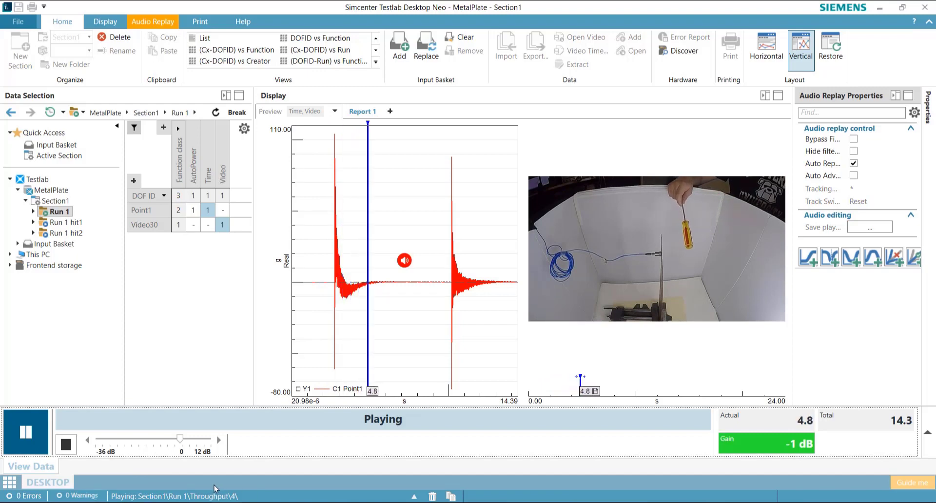
pyautogui.click(26, 429)
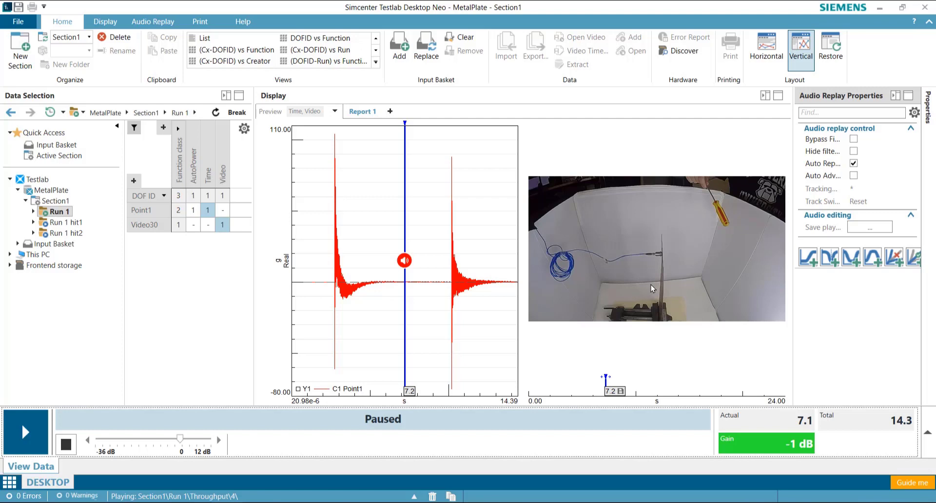
# Add video sync cursors and reposition them at about 12.17 s for the video and 5.78 s for the time signal.
pyautogui.rightClick(628, 226)
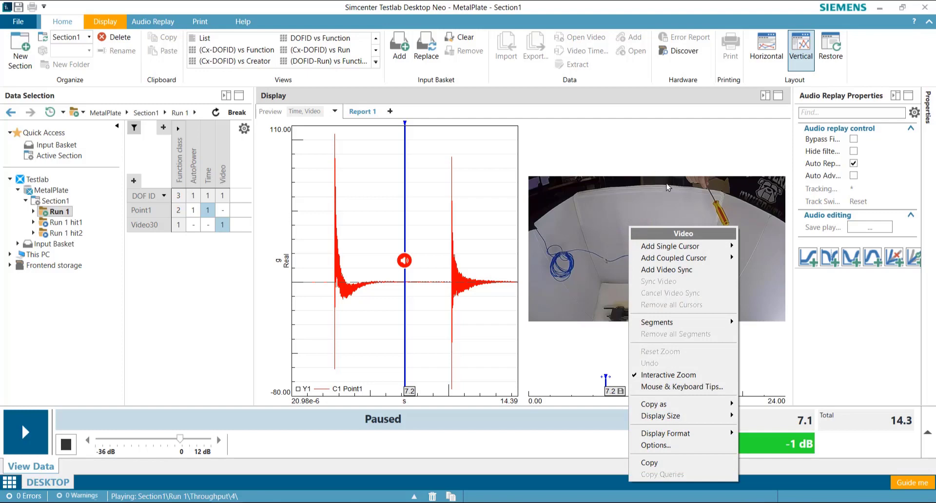
pyautogui.click(661, 270)
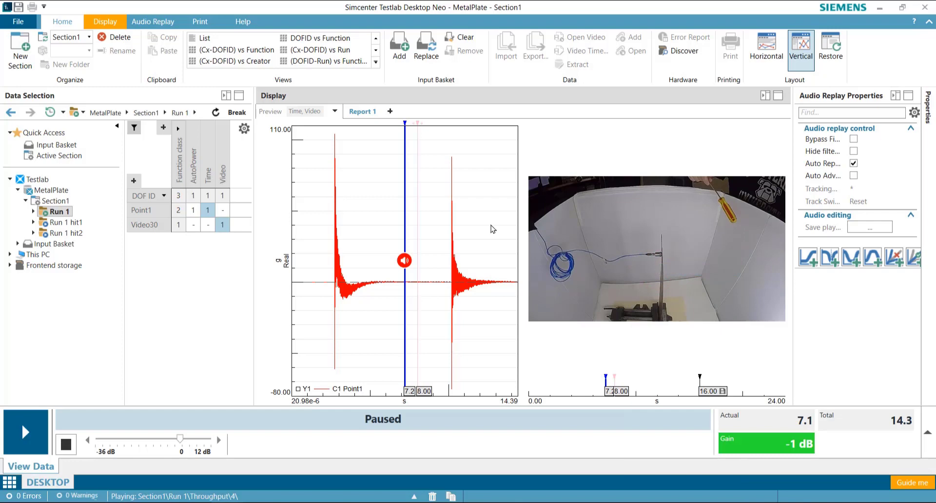
pyautogui.click(766, 49)
pyautogui.click(802, 47)
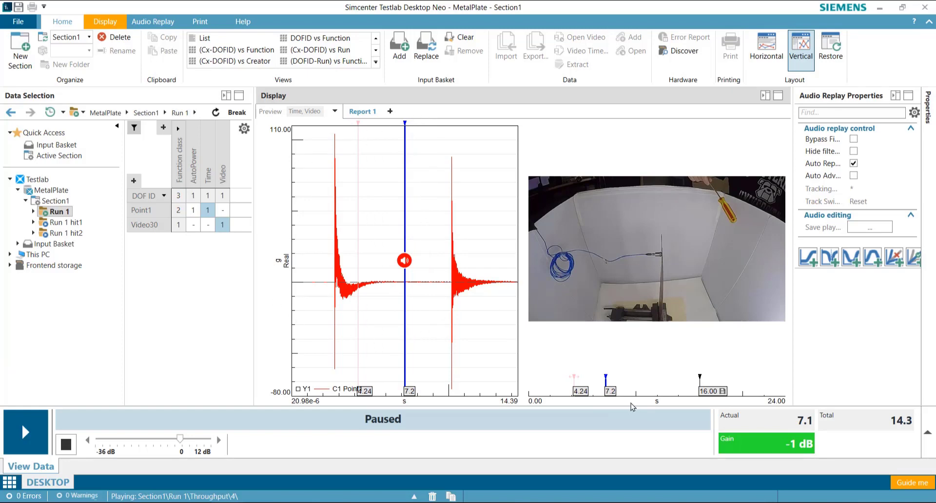
pyautogui.moveTo(720, 394)
pyautogui.mouseDown()
pyautogui.moveTo(581, 391)
pyautogui.moveTo(610, 392)
pyautogui.mouseUp()
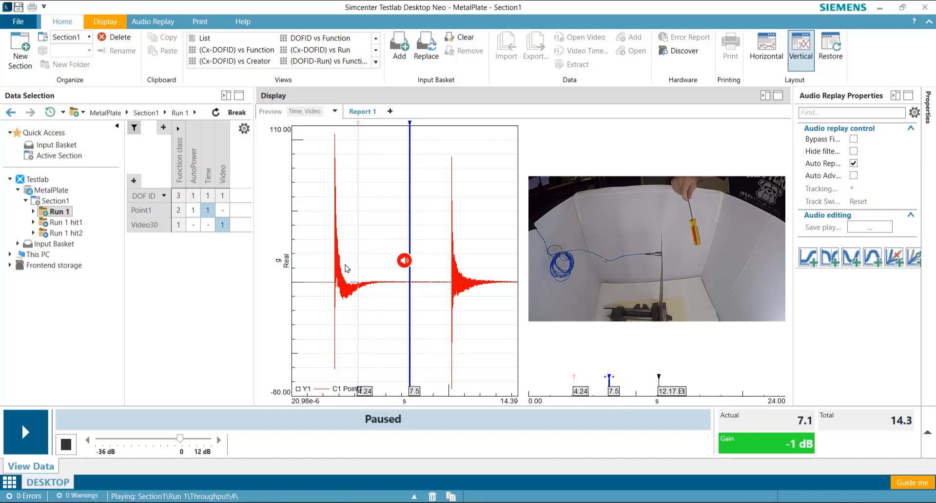
pyautogui.moveTo(359, 331); pyautogui.dragTo(383, 337)
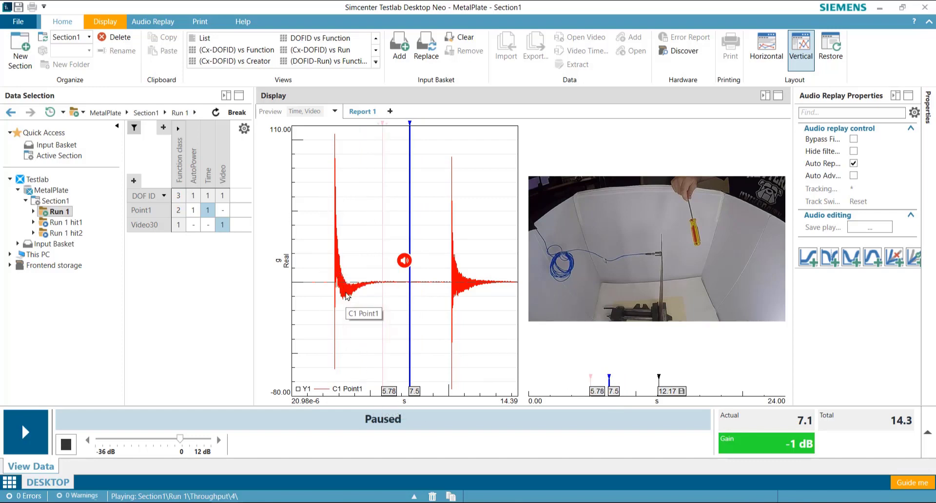
# Move the time signal's sync cursor to the global maximum of the C1 Point1 curve.
pyautogui.click(345, 292)
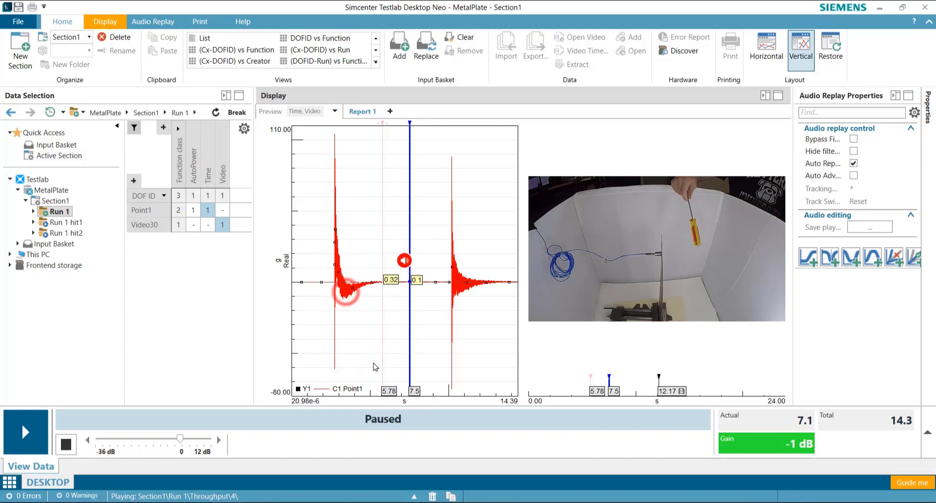
pyautogui.rightClick(388, 395)
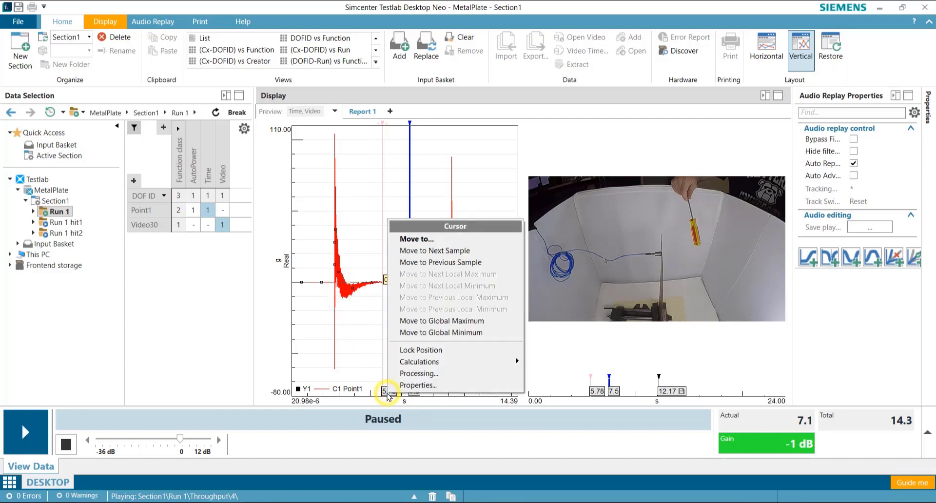
pyautogui.click(412, 321)
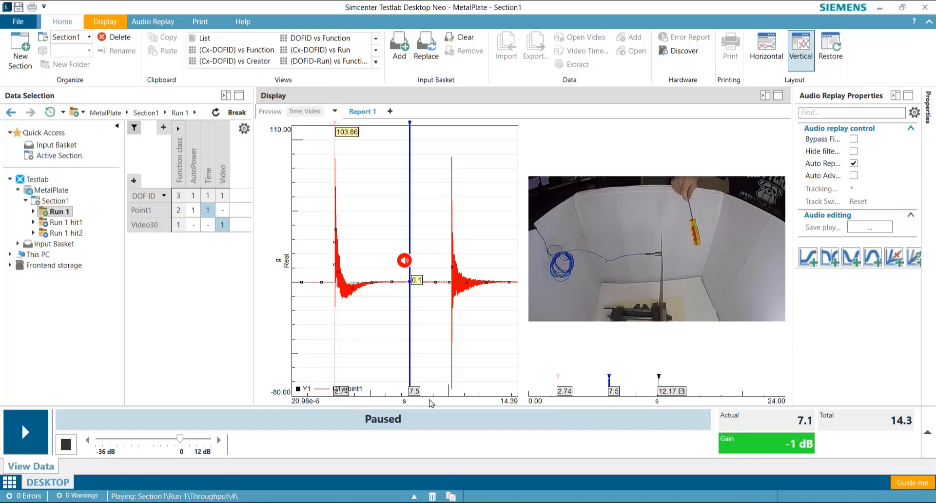
# Move the video sync cursor frame by frame to the first impact at about 6.03 s.
pyautogui.moveTo(674, 390); pyautogui.dragTo(583, 394)
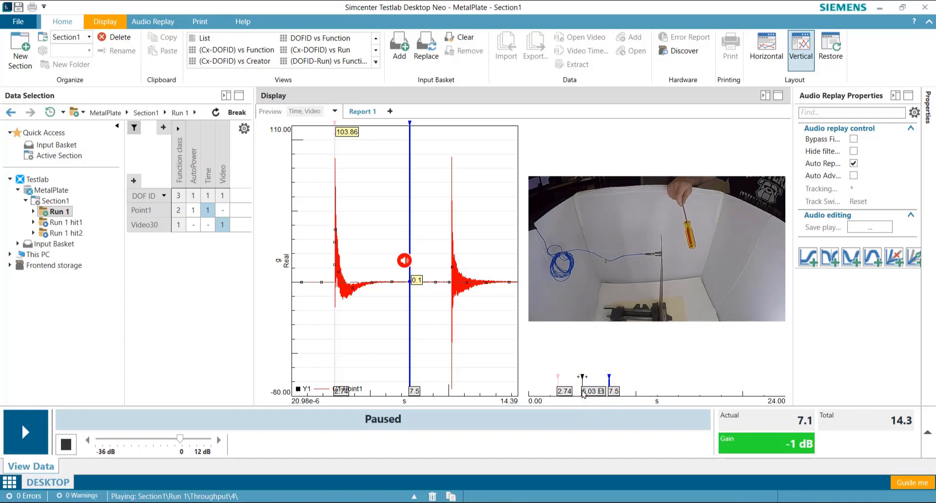
pyautogui.moveTo(583, 394); pyautogui.dragTo(584, 393)
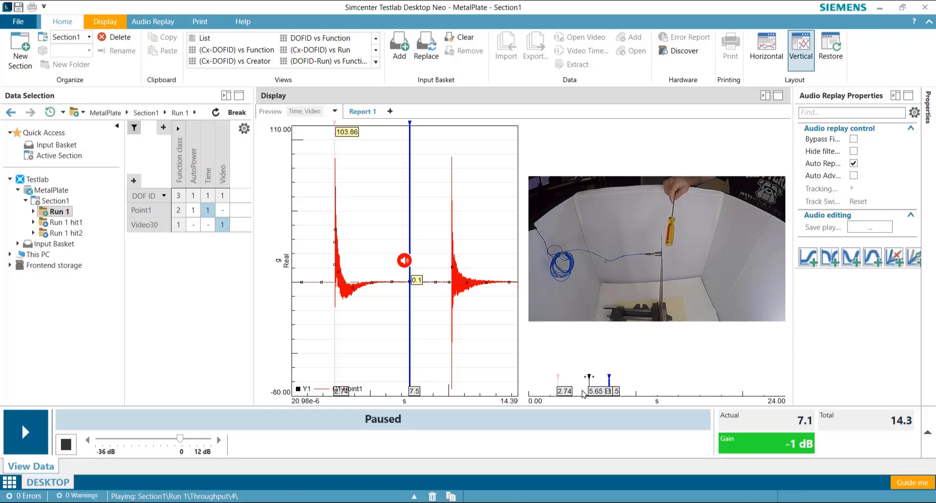
pyautogui.press('Right')
pyautogui.press('Right')
pyautogui.press('Right')
pyautogui.press('Right')
pyautogui.press('Right')
pyautogui.press('Right')
pyautogui.press('Right')
pyautogui.press('Right')
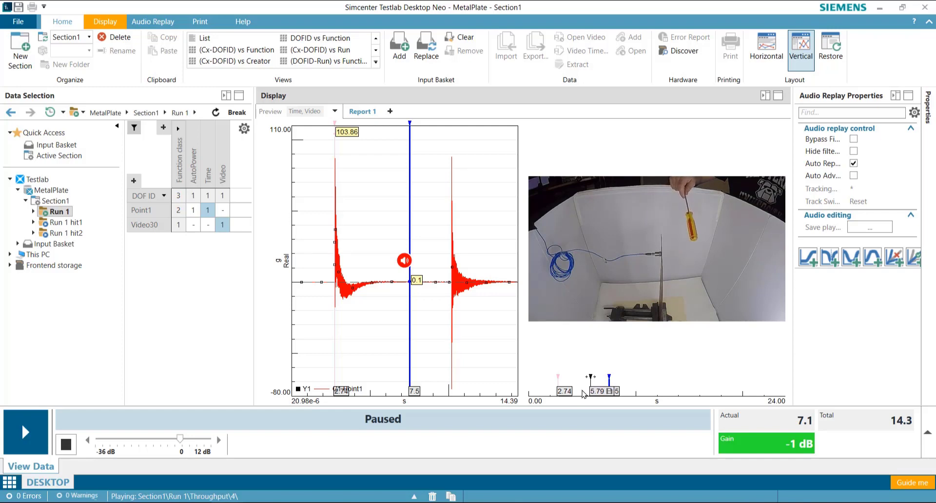
pyautogui.press('Right')
pyautogui.press('Right')
pyautogui.press('Right')
pyautogui.press('Right')
pyautogui.press('Right')
pyautogui.press('Right')
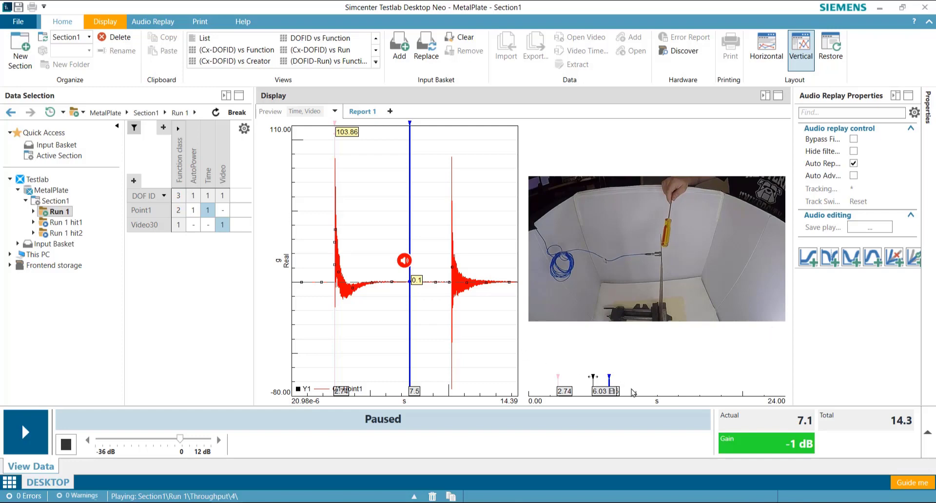
# Move the replay cursor to about 10.1 s and synchronize the video with the time signal.
pyautogui.moveTo(609, 377); pyautogui.dragTo(636, 376)
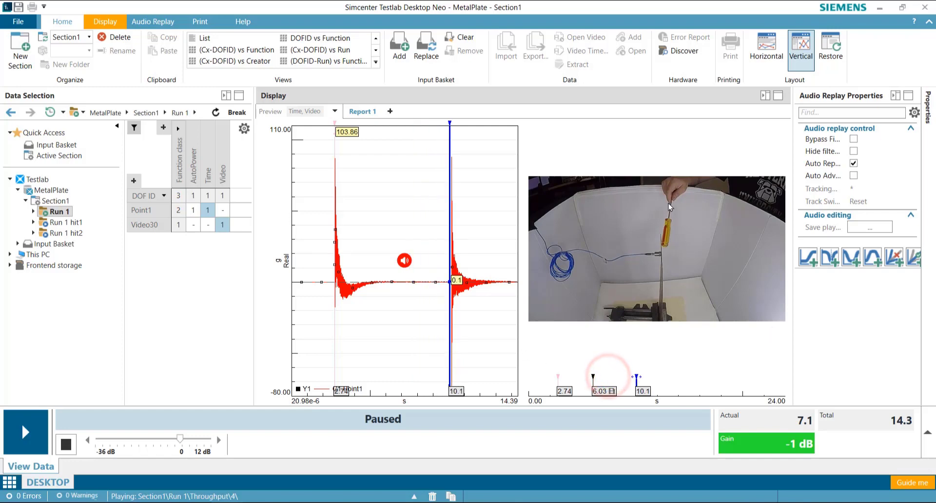
pyautogui.rightClick(640, 240)
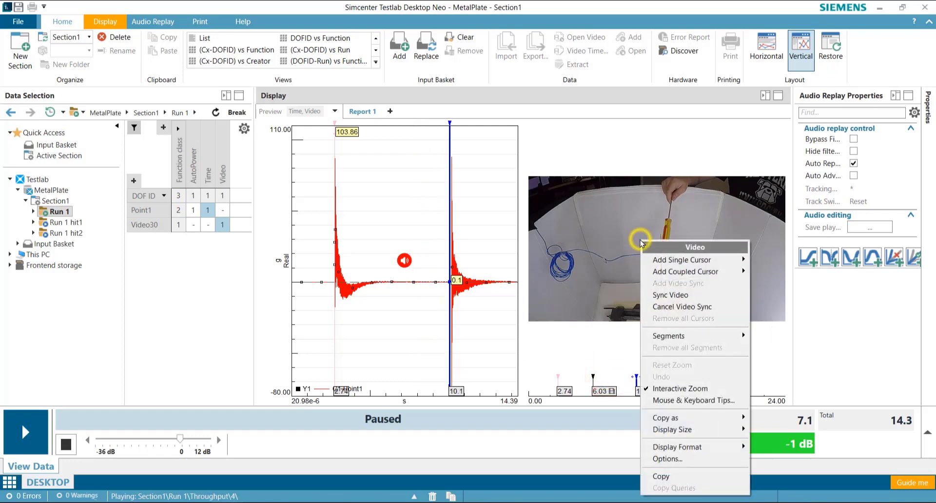
pyautogui.click(661, 297)
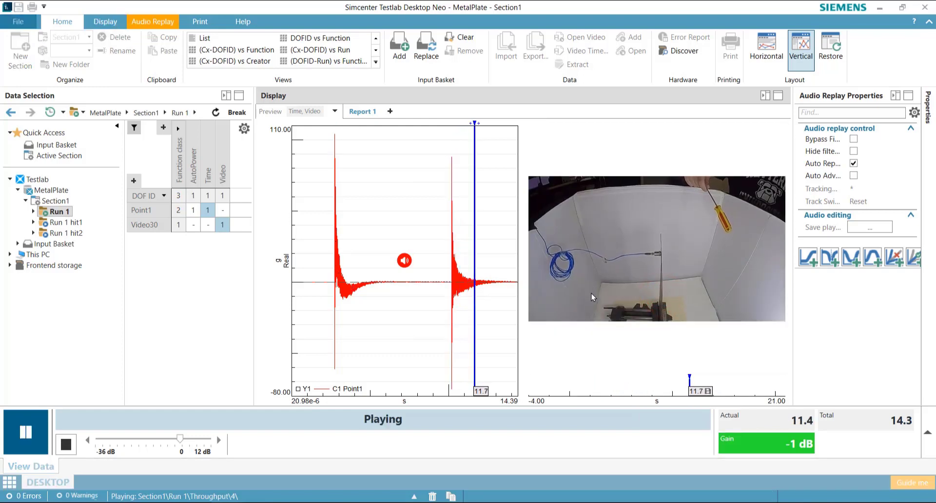
# Replay the synchronized data from just before the second impact and from just before the first impact.
pyautogui.click(491, 396)
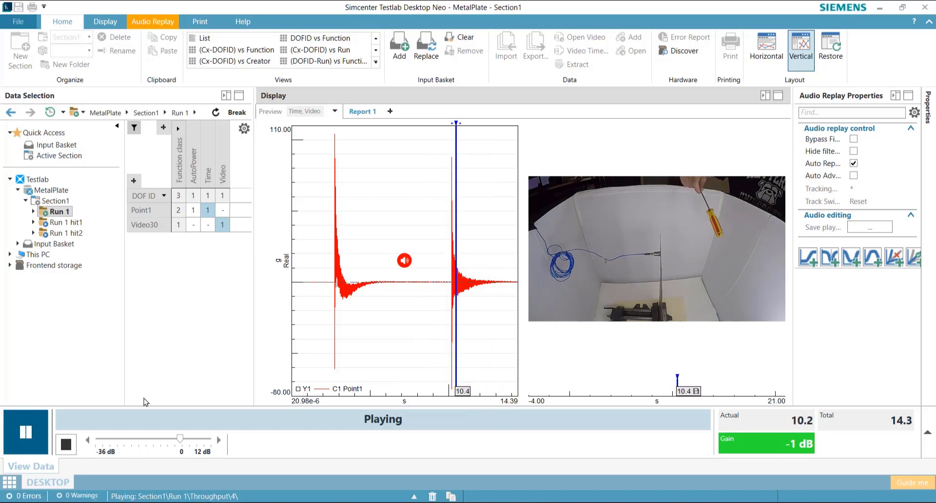
pyautogui.moveTo(488, 390); pyautogui.dragTo(329, 366)
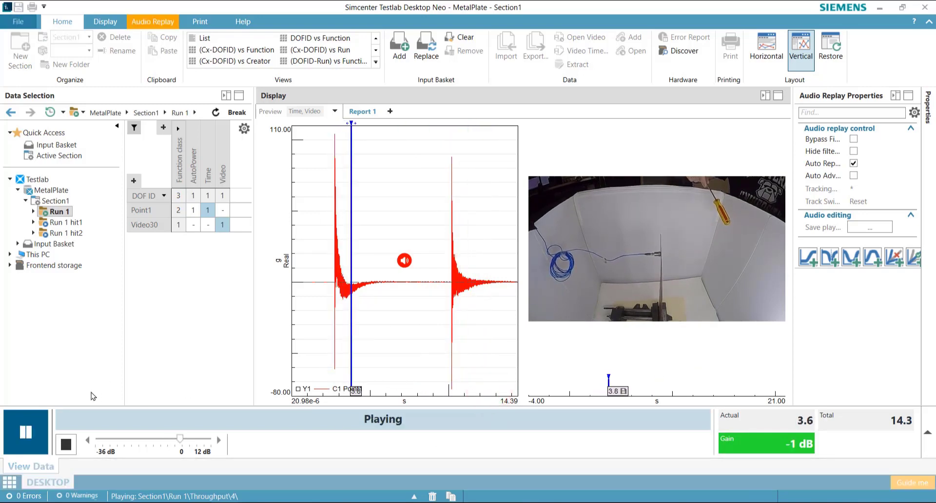
# Pause the MetalPlate replay and open the data view of the EV Sound Quality 2019.1 project.
pyautogui.click(27, 424)
pyautogui.click(27, 423)
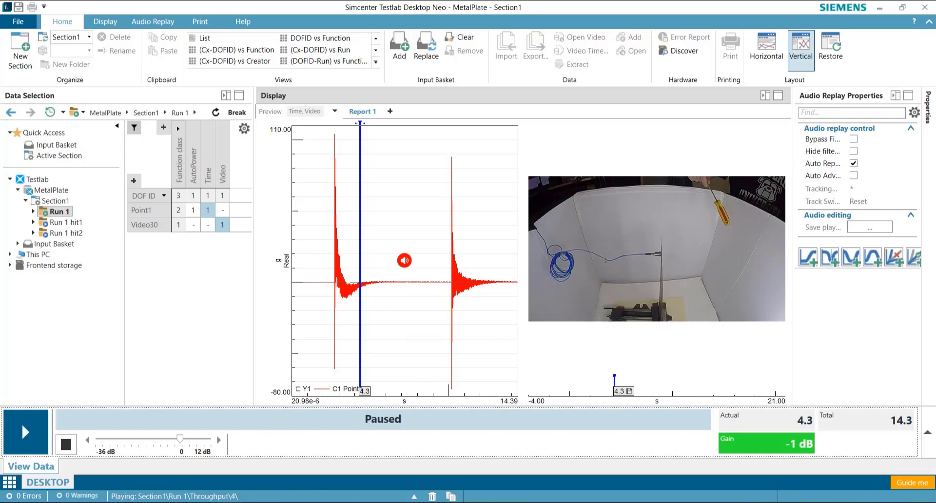
pyautogui.click(270, 475)
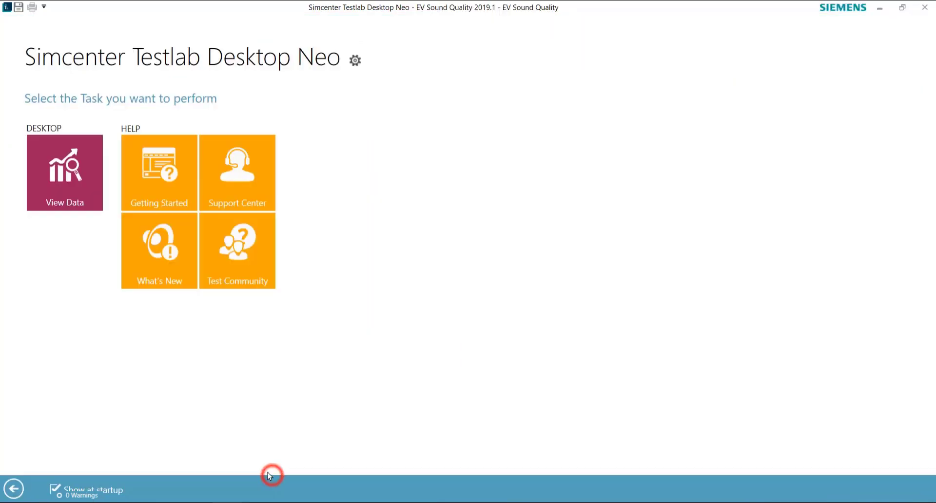
pyautogui.click(54, 161)
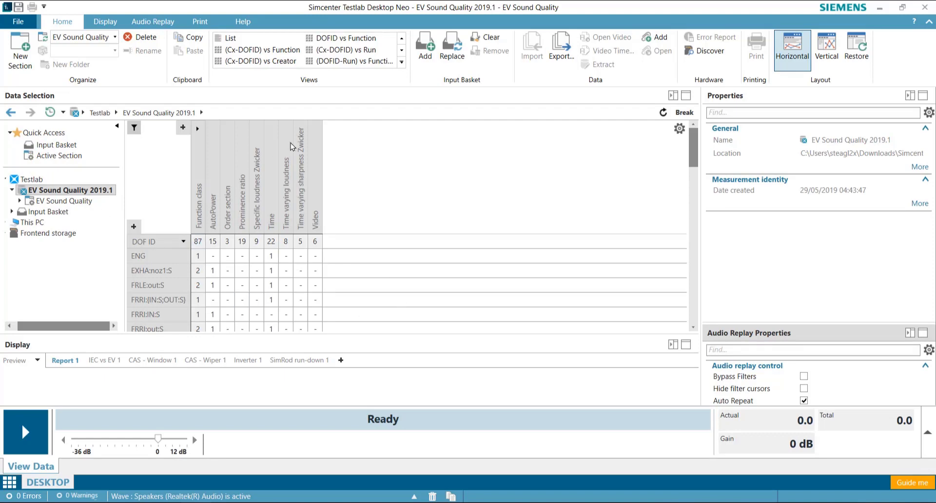
# Switch to the vertical layout and show the CAS - Window 1 report with its two colormaps and video.
pyautogui.click(827, 47)
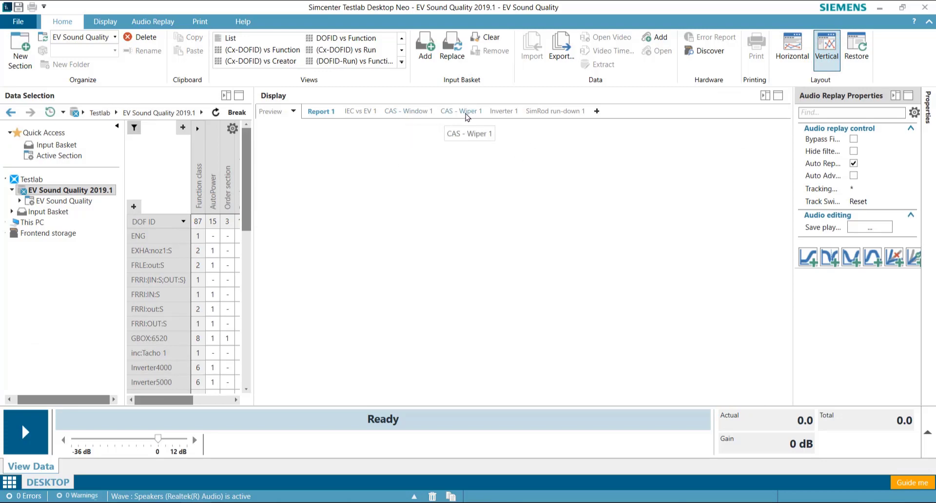
pyautogui.click(420, 112)
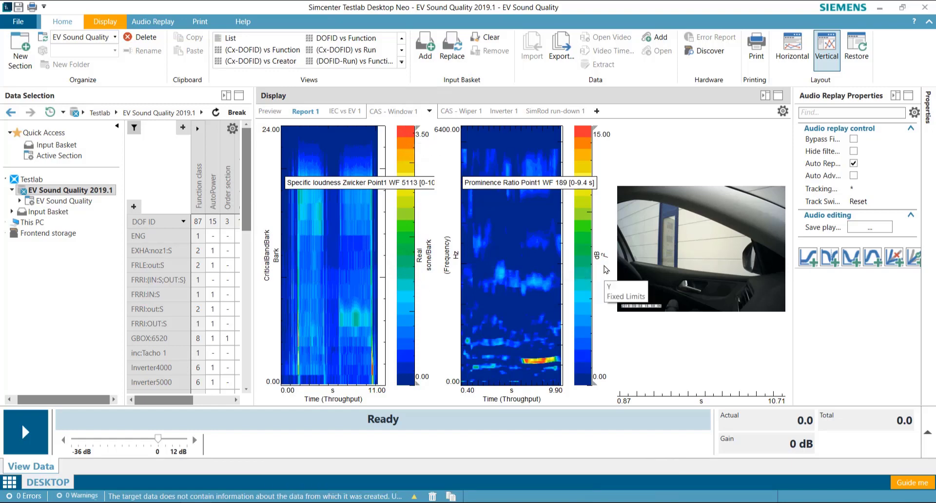
pyautogui.click(358, 182)
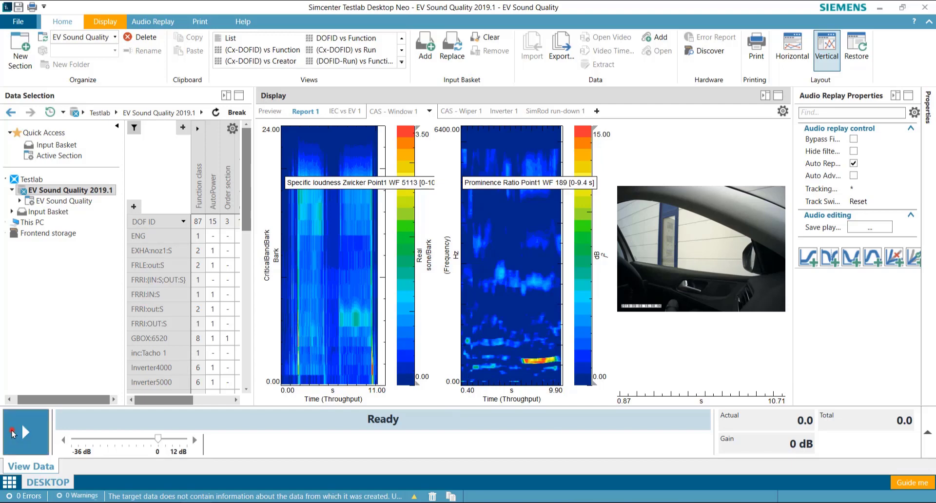
# Replay the window recording with its video, raise the gain to 6 dB, and pause at about 10.0 s.
pyautogui.click(29, 432)
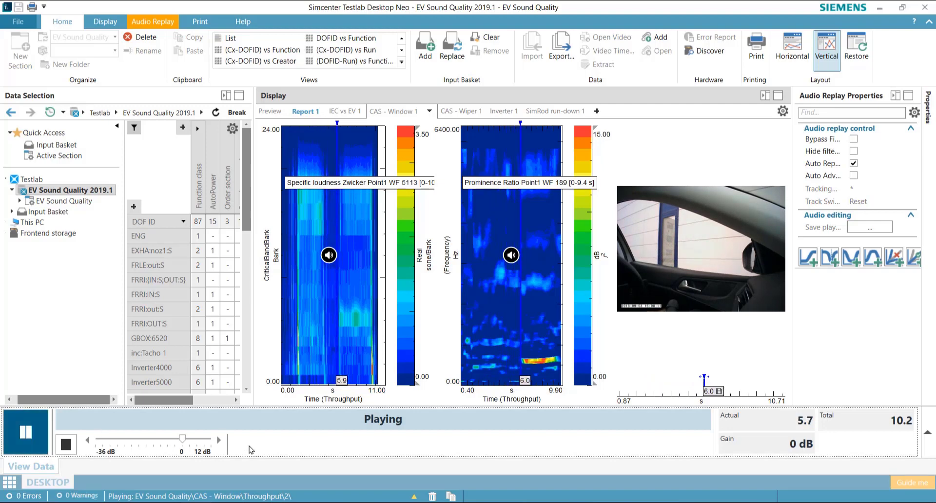
pyautogui.click(221, 441)
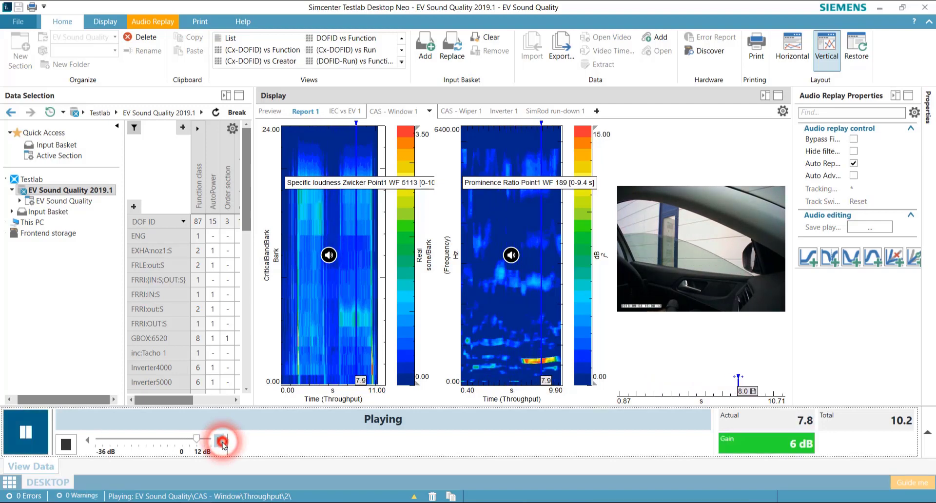
pyautogui.click(220, 441)
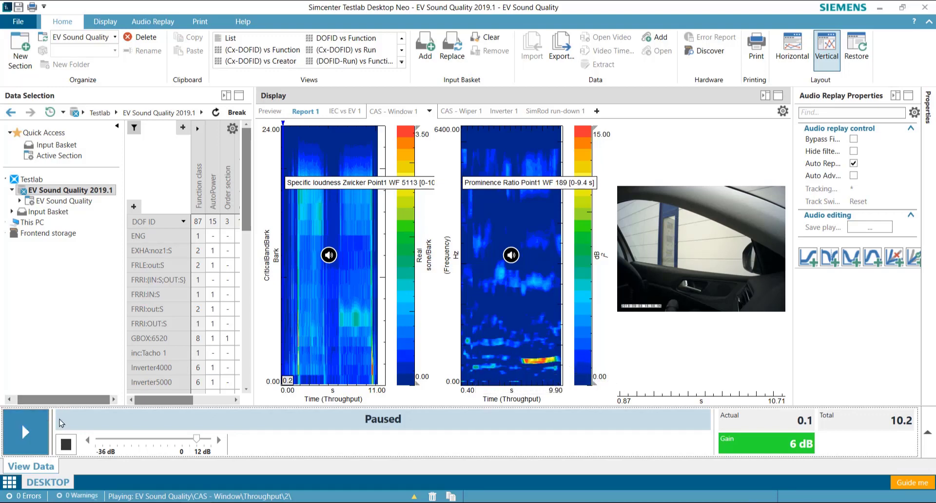
pyautogui.click(504, 355)
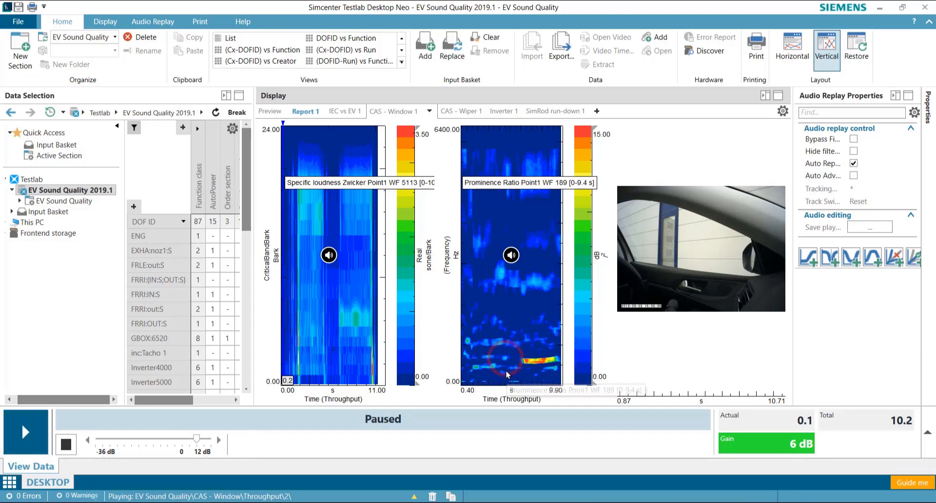
pyautogui.click(27, 430)
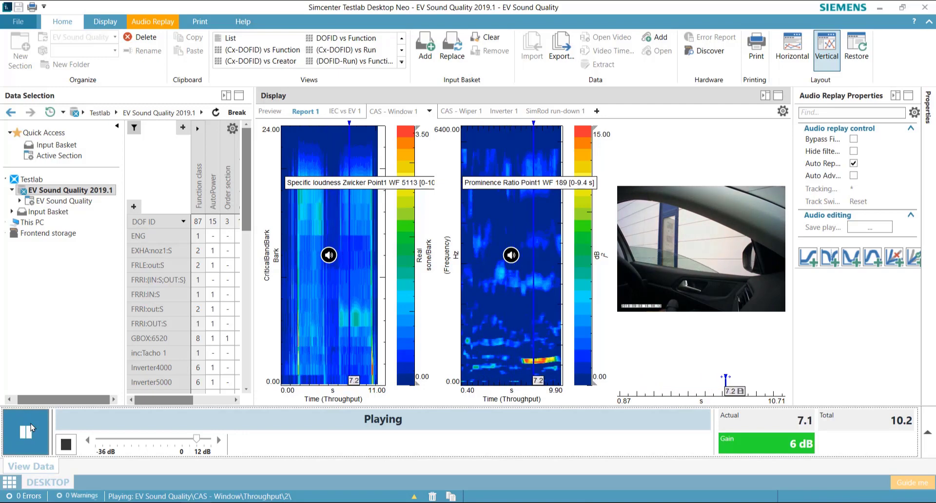
pyautogui.click(30, 424)
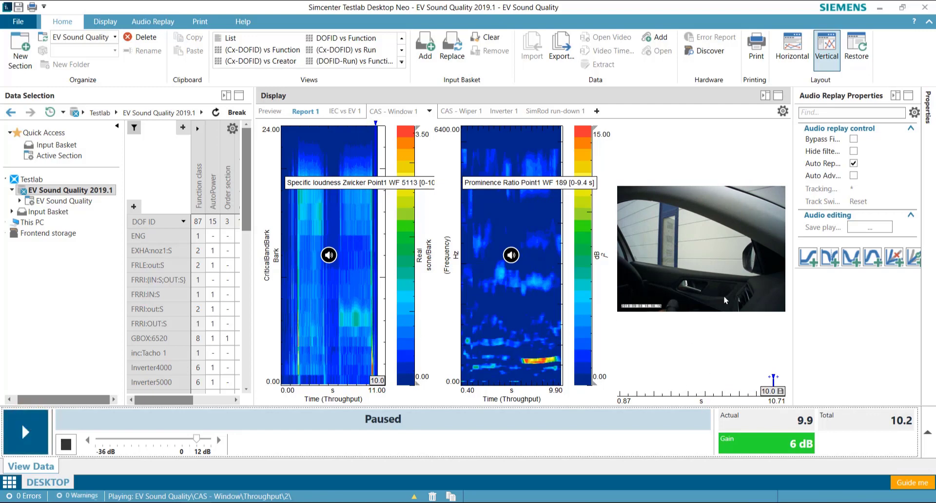
# Add a band stop filter and move its limits onto the prominent tone, from about 536 to 757 Hz.
pyautogui.click(848, 263)
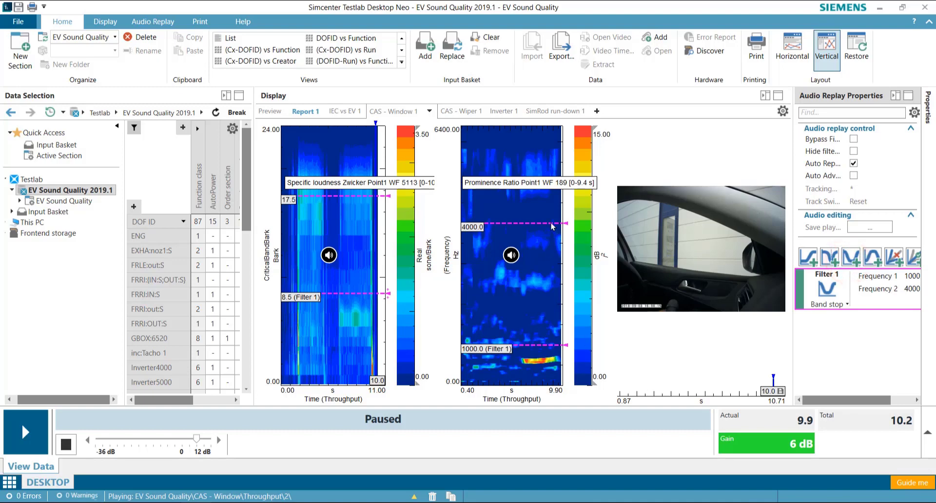
pyautogui.moveTo(487, 343)
pyautogui.mouseDown()
pyautogui.moveTo(480, 298)
pyautogui.moveTo(482, 369)
pyautogui.moveTo(483, 331)
pyautogui.mouseUp()
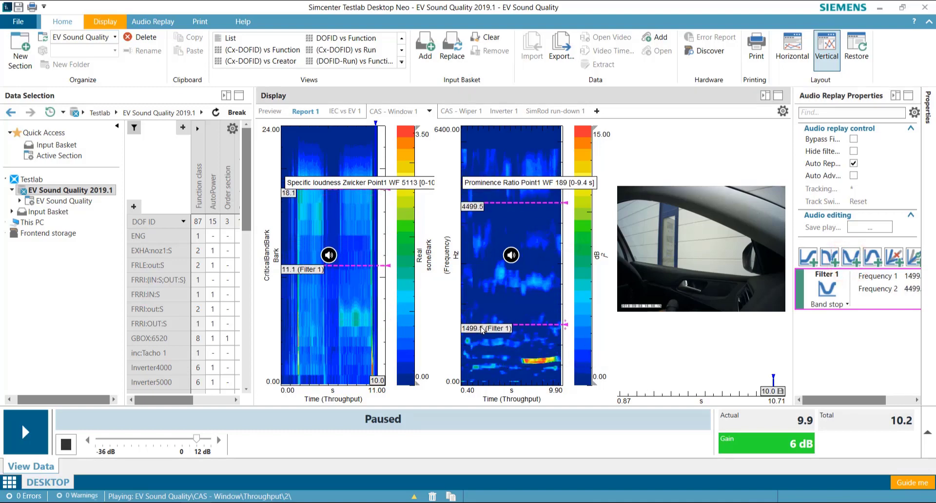
pyautogui.moveTo(472, 209); pyautogui.dragTo(472, 308)
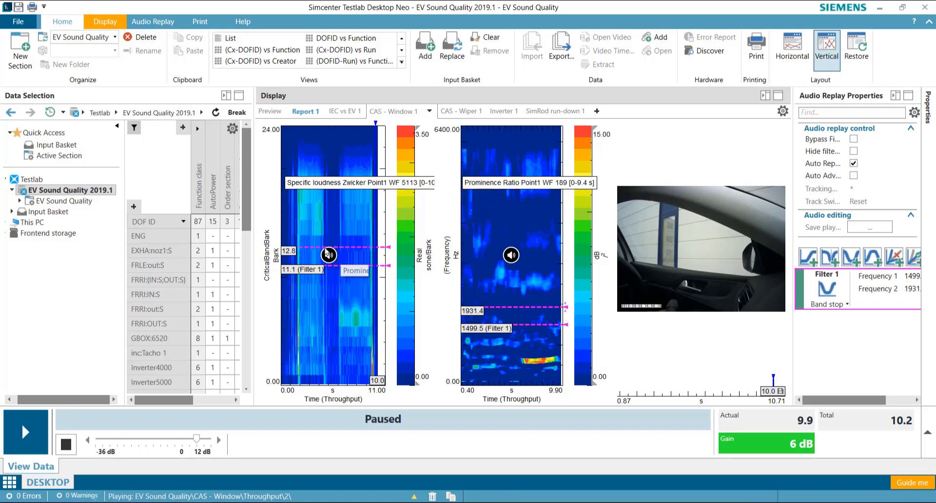
pyautogui.moveTo(299, 271); pyautogui.dragTo(362, 320)
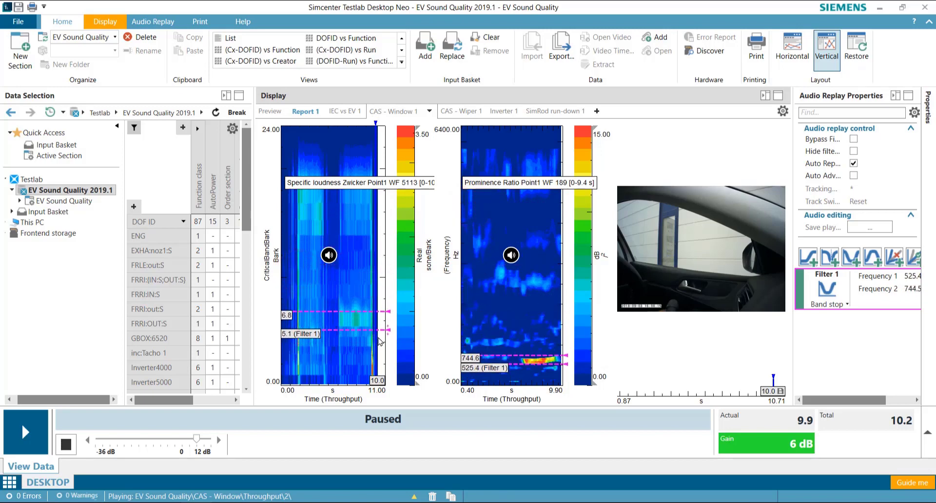
pyautogui.moveTo(305, 335); pyautogui.dragTo(335, 328)
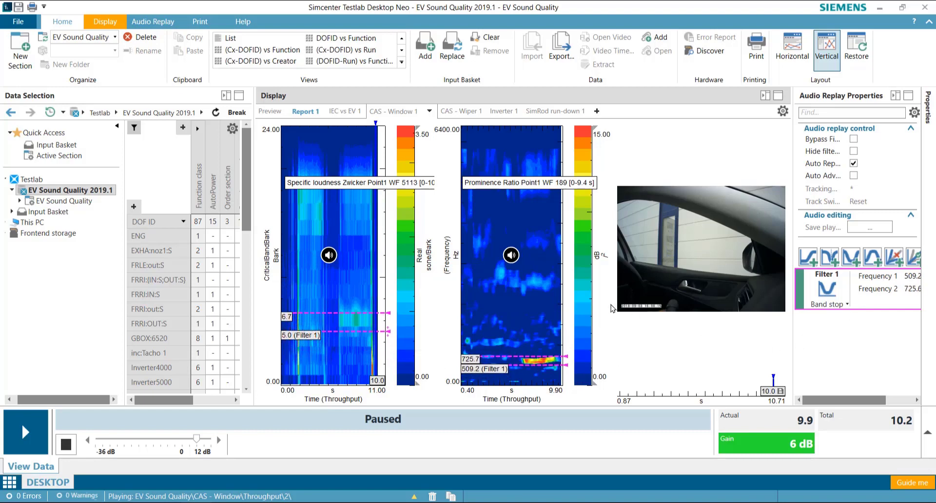
pyautogui.moveTo(315, 333); pyautogui.dragTo(312, 331)
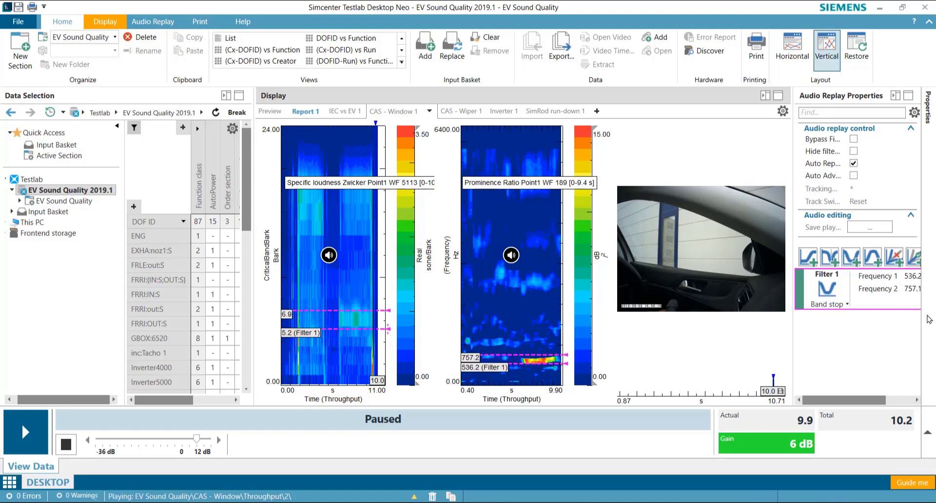
# Widen the audio replay properties area and shift the filter band down to about 480 to 701 Hz.
pyautogui.moveTo(792, 137); pyautogui.dragTo(772, 135)
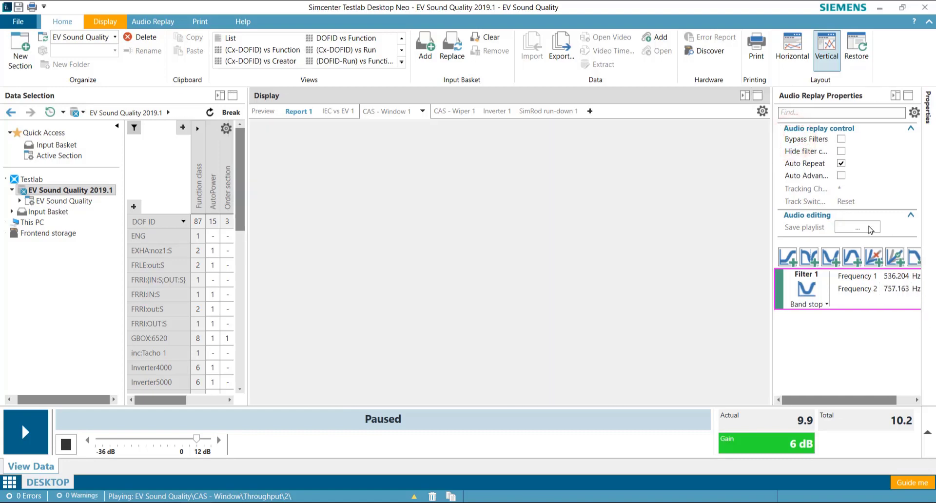
pyautogui.moveTo(772, 304); pyautogui.dragTo(768, 303)
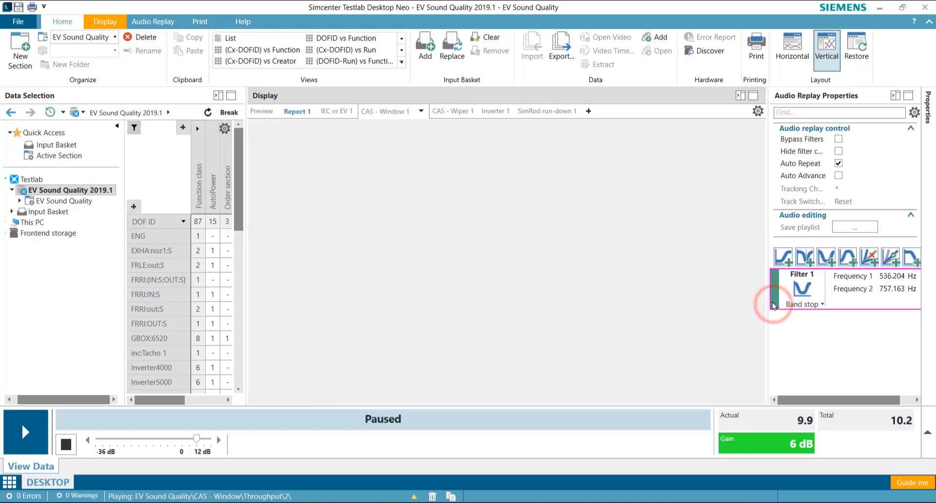
pyautogui.moveTo(467, 365); pyautogui.dragTo(471, 372)
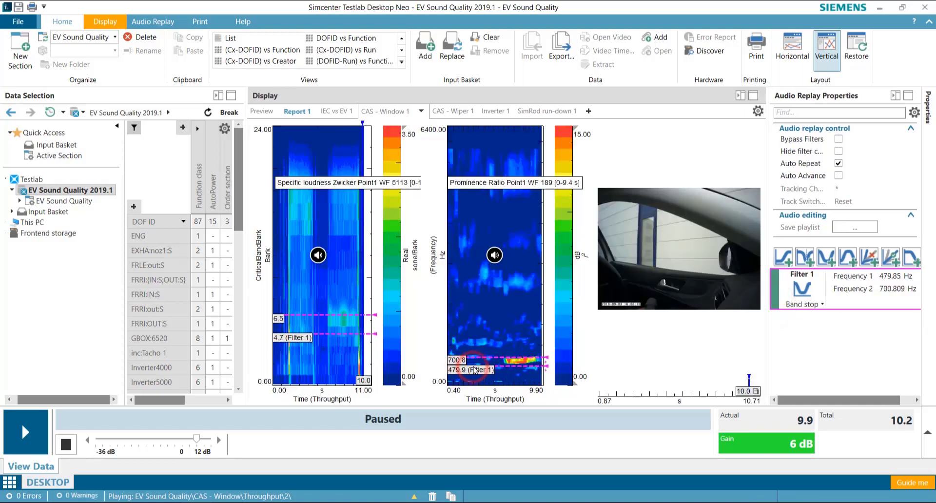
# Set the band stop filter's Frequency 1 to 550 Hz and Frequency 2 to 650 Hz.
pyautogui.click(888, 275)
pyautogui.click(898, 275)
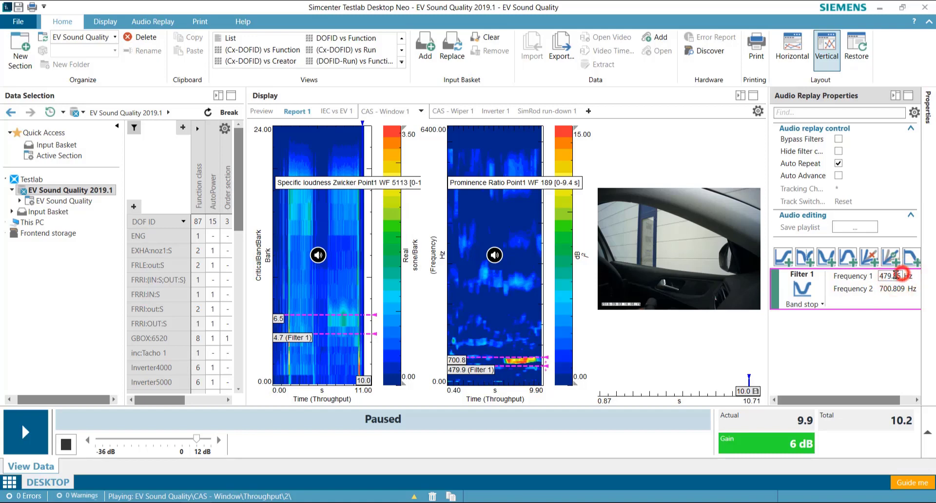
pyautogui.doubleClick(896, 275)
pyautogui.write('55')
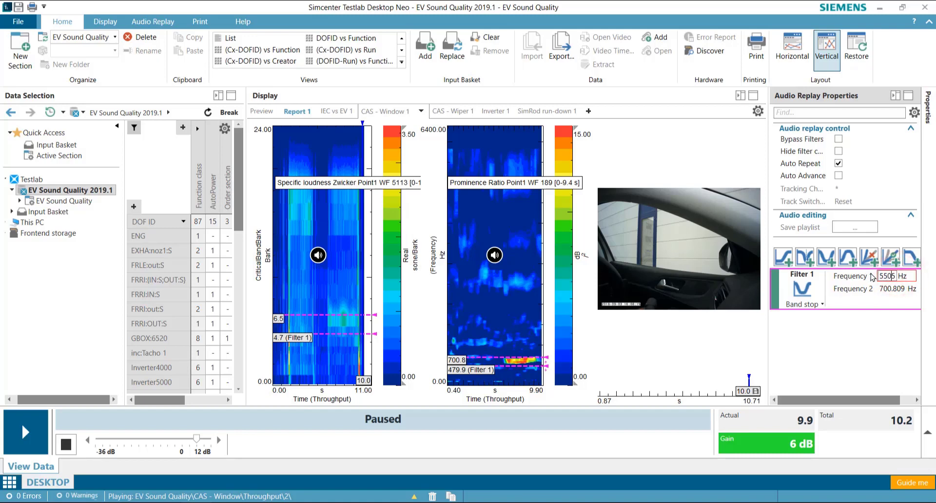
pyautogui.write('0')
pyautogui.press('Return')
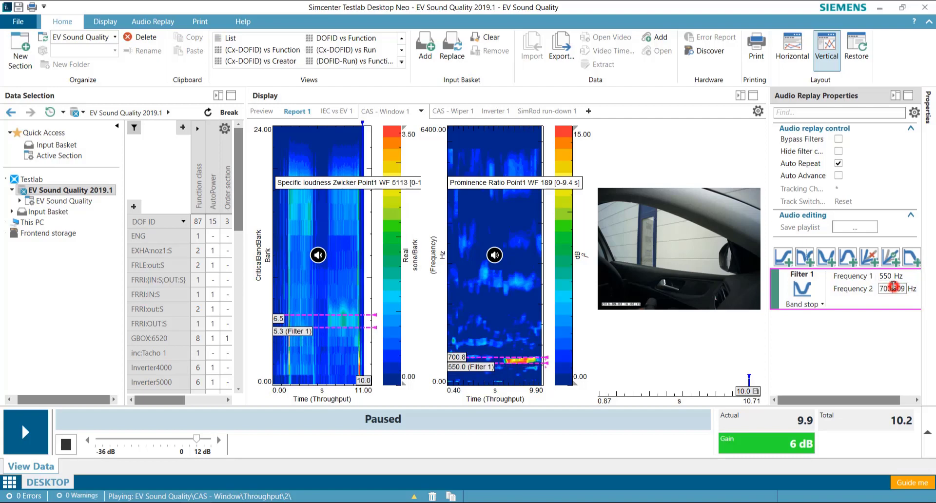
pyautogui.click(892, 288)
pyautogui.write('6')
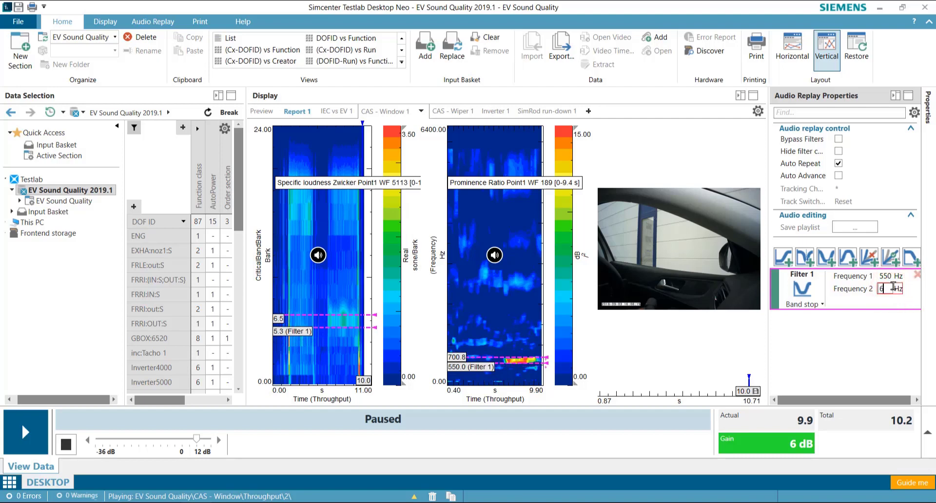
pyautogui.write('50')
pyautogui.press('Return')
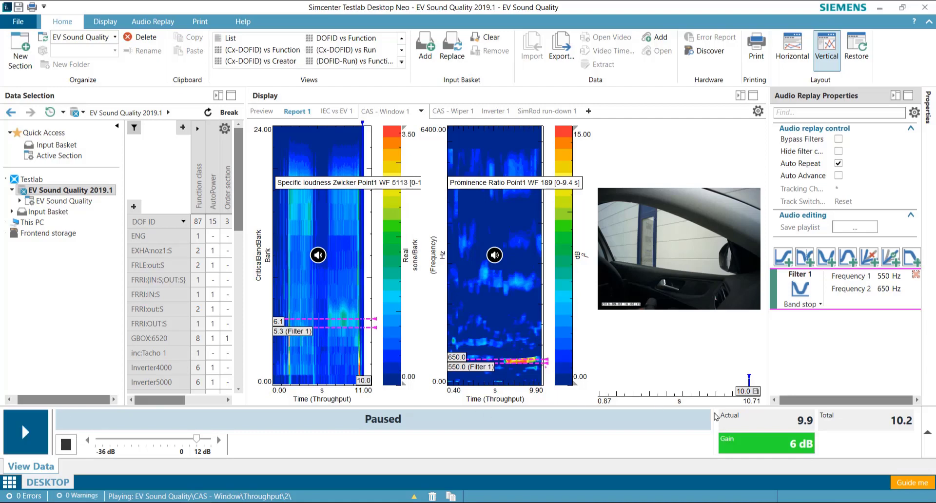
# Move the replay cursor to about 4.7 s, replay the recording with the band stop filter active, and pause it.
pyautogui.moveTo(749, 385); pyautogui.dragTo(662, 390)
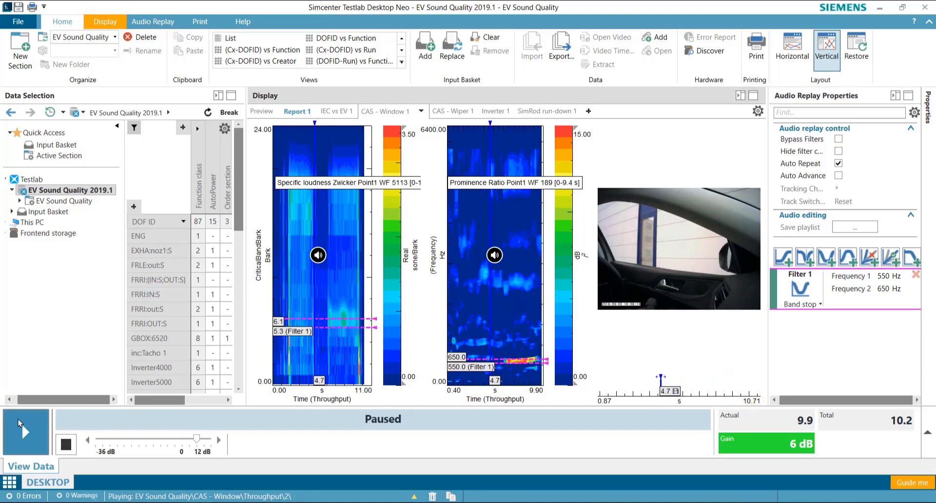
pyautogui.click(22, 428)
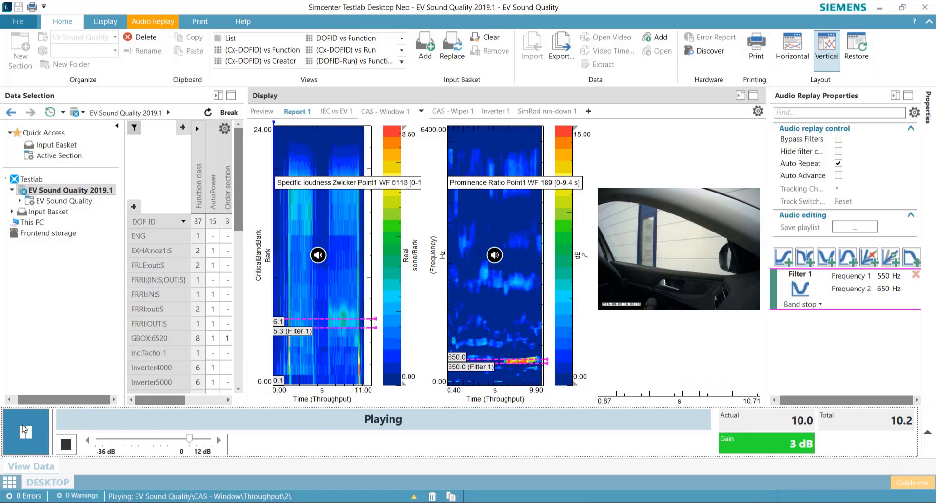
pyautogui.click(26, 427)
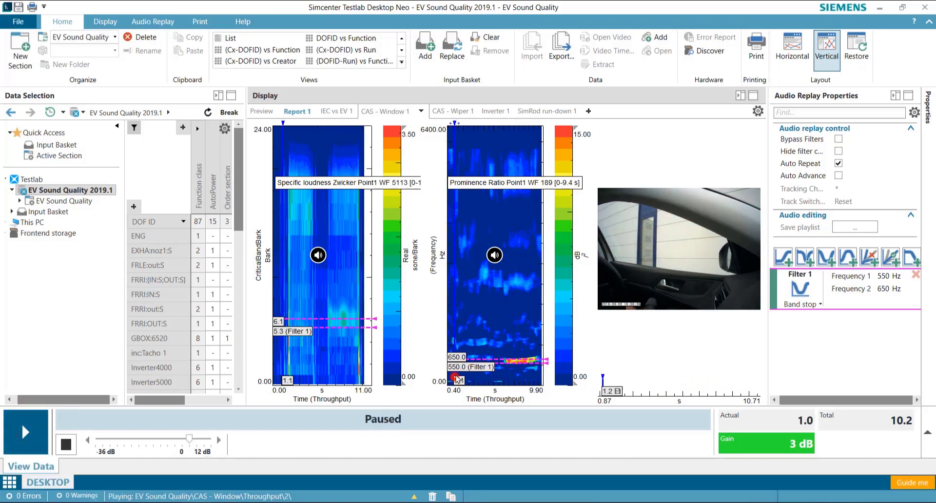
# Replay again from about 4.7 s, switching Filter 1 off and on to compare the sound, and pause.
pyautogui.moveTo(454, 379); pyautogui.dragTo(491, 383)
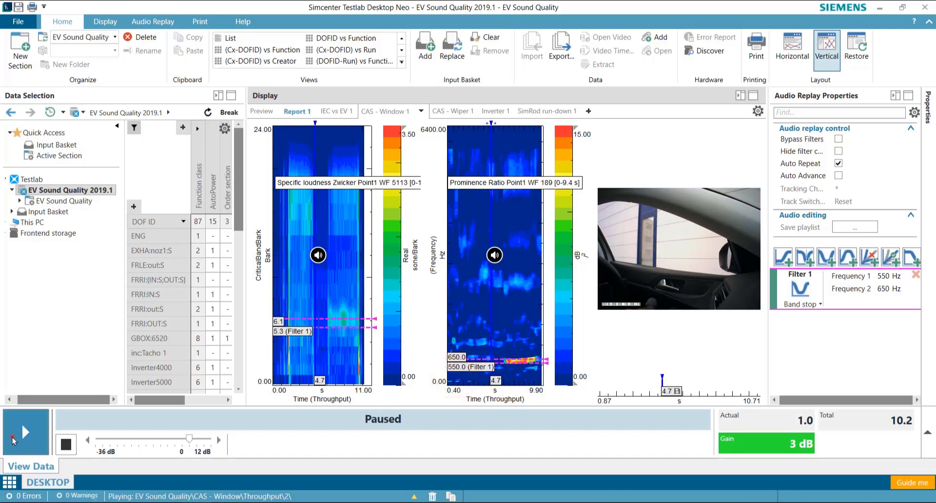
pyautogui.click(15, 435)
pyautogui.click(774, 289)
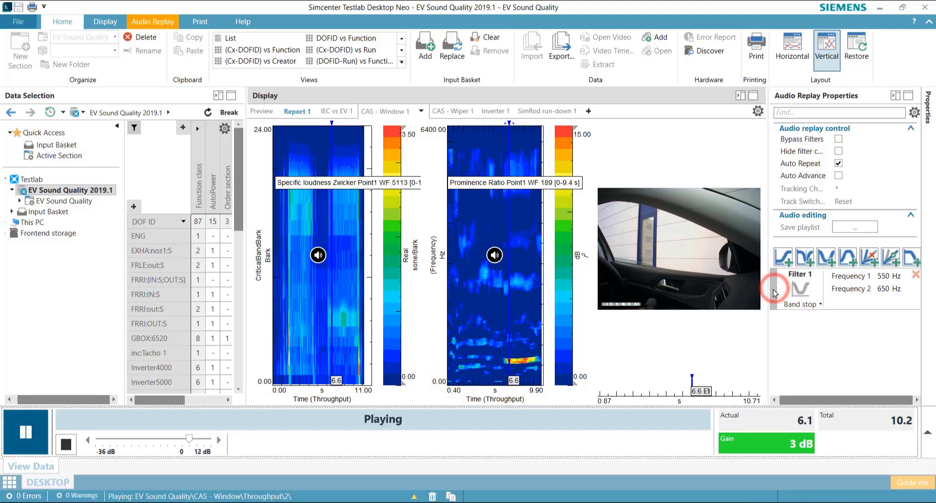
pyautogui.click(774, 292)
pyautogui.click(775, 294)
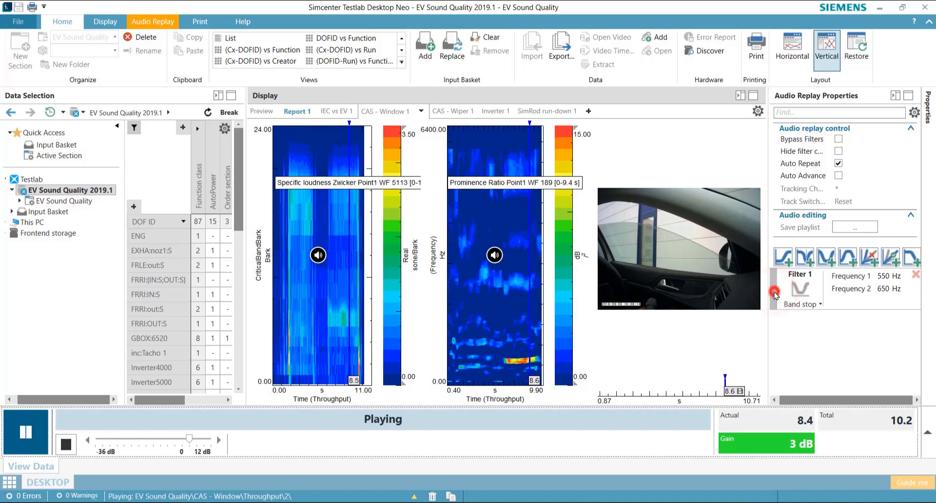
pyautogui.click(776, 297)
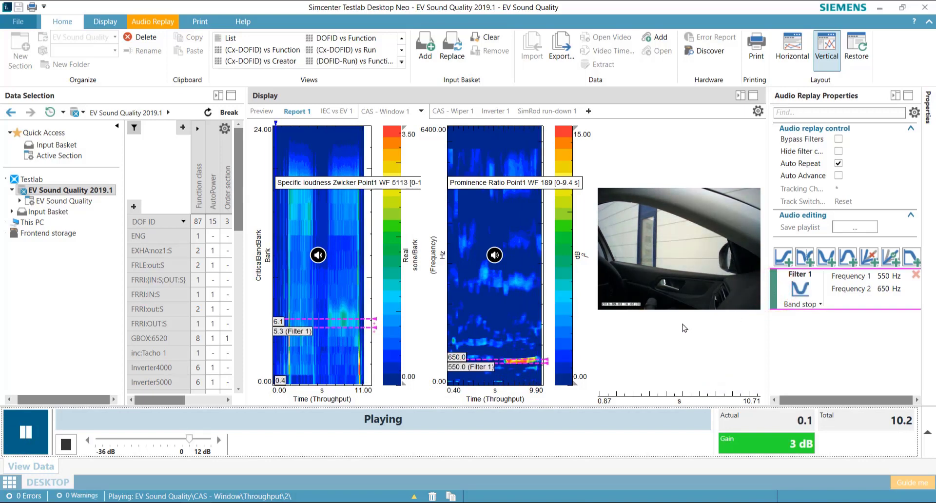
pyautogui.click(22, 424)
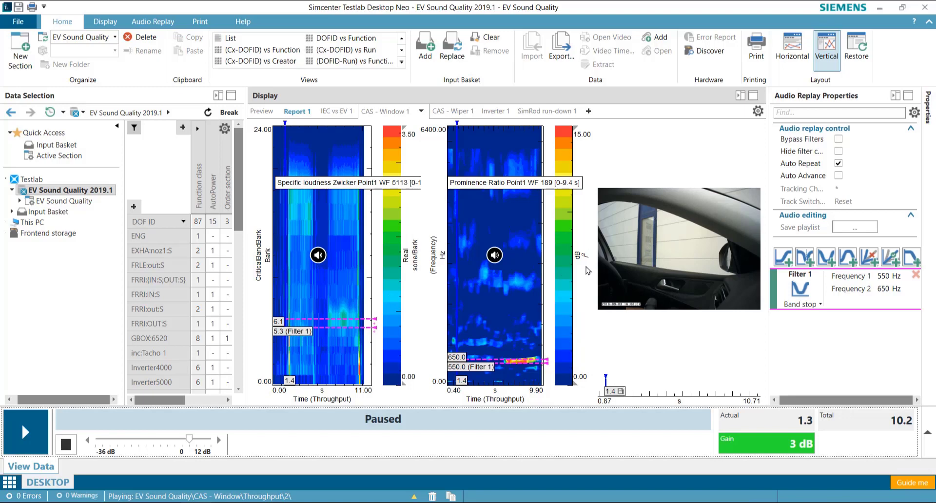
# Show the CAS - Wiper 1 report with its colormaps and video.
pyautogui.click(444, 110)
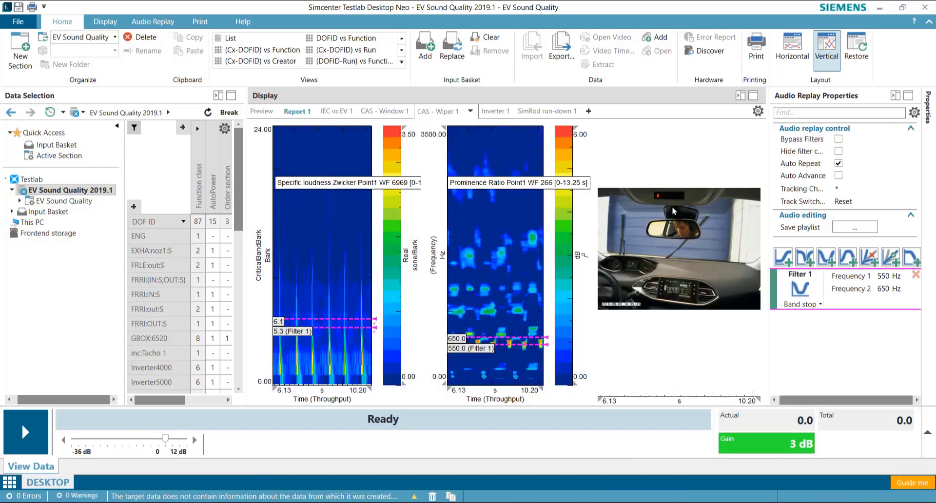
# Remove Filter 1, replay the unfiltered wiper recording while shifting the specific loudness legend clear of the peaks, and pause.
pyautogui.click(916, 275)
pyautogui.click(22, 433)
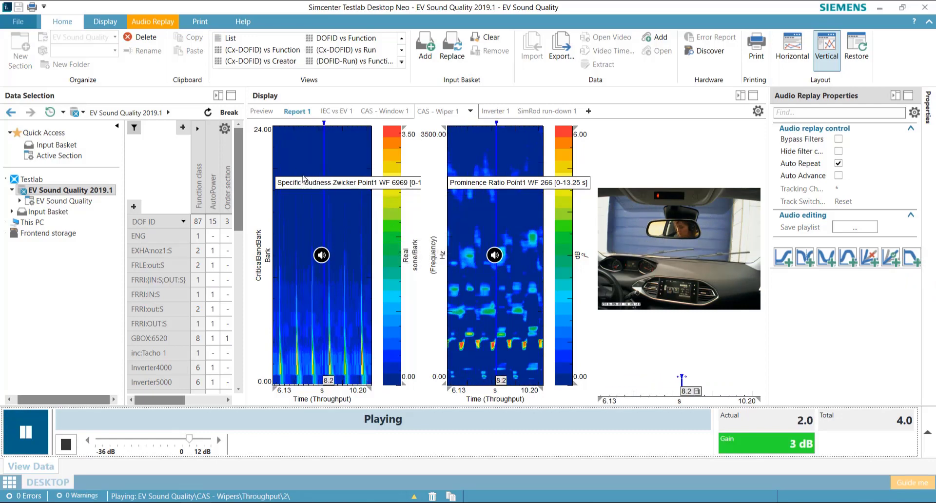
pyautogui.moveTo(302, 176); pyautogui.dragTo(285, 172)
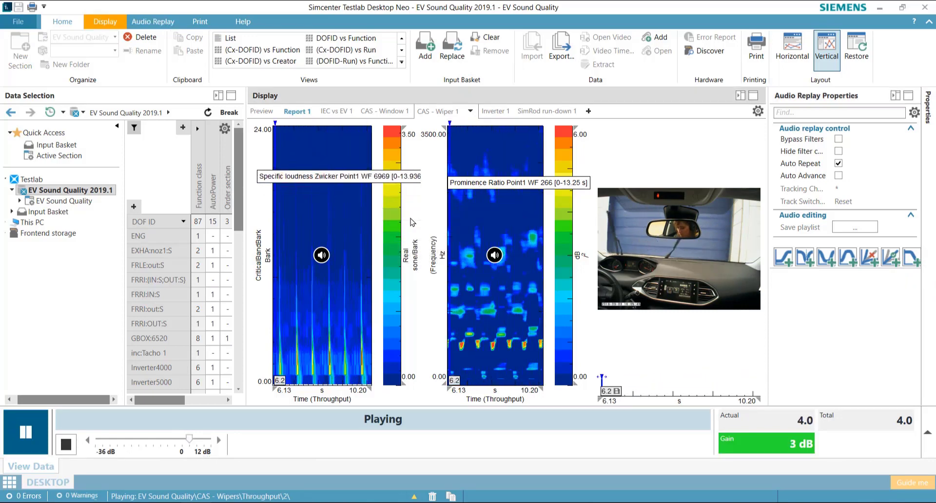
pyautogui.click(25, 428)
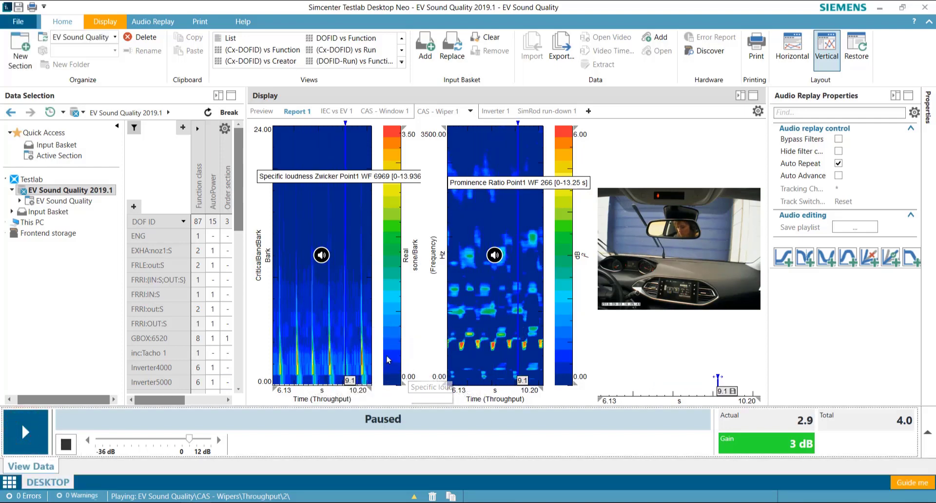
# Scrub the replay cursor to about 7.7, 8.4, 8.1 and 8.0 s to compare wiper positions with the colormap peaks.
pyautogui.click(311, 391)
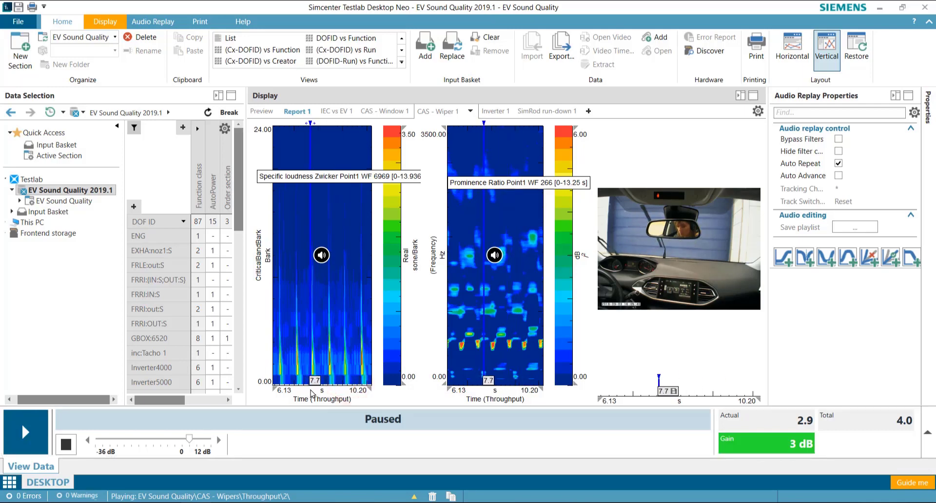
pyautogui.moveTo(311, 391); pyautogui.dragTo(315, 390)
pyautogui.moveTo(314, 387); pyautogui.dragTo(330, 388)
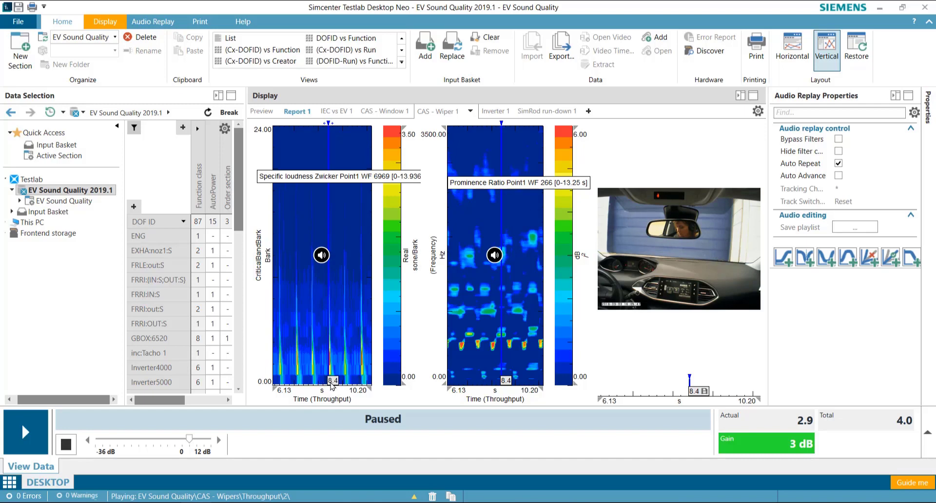
pyautogui.moveTo(331, 387)
pyautogui.mouseDown()
pyautogui.moveTo(314, 388)
pyautogui.moveTo(359, 390)
pyautogui.moveTo(299, 388)
pyautogui.moveTo(321, 389)
pyautogui.mouseUp()
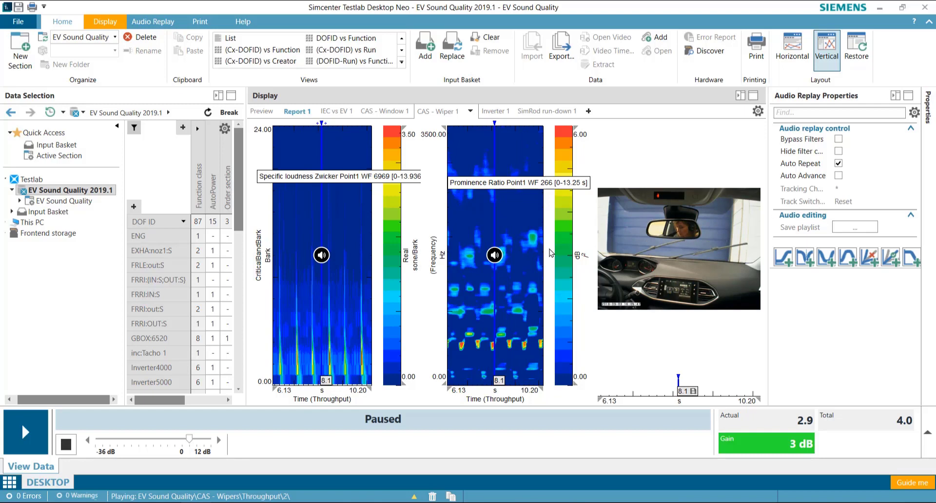
pyautogui.click(324, 381)
pyautogui.moveTo(319, 384)
pyautogui.mouseDown()
pyautogui.moveTo(308, 385)
pyautogui.moveTo(332, 385)
pyautogui.moveTo(320, 385)
pyautogui.mouseUp()
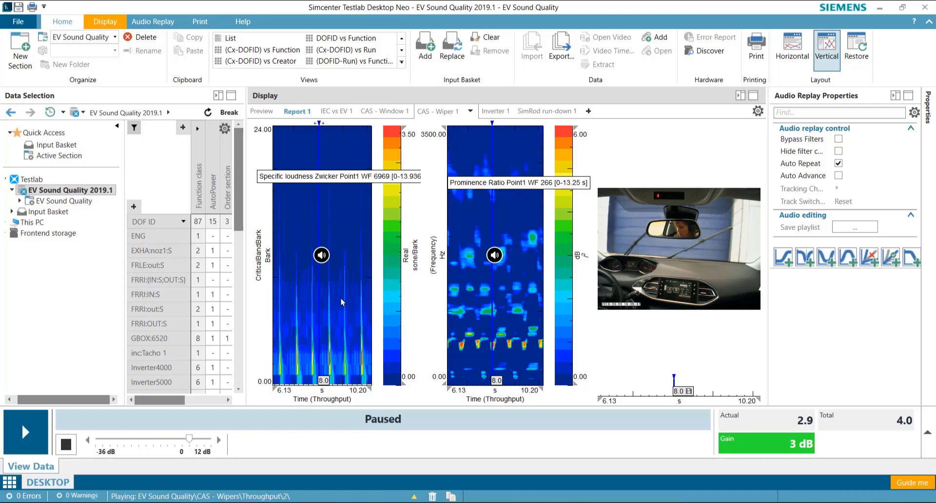
# Add a coupled single s (Throughput) cursor to the specific loudness colormap, move it to about 9.36 s during replay, and pause.
pyautogui.rightClick(341, 297)
pyautogui.moveTo(390, 195)
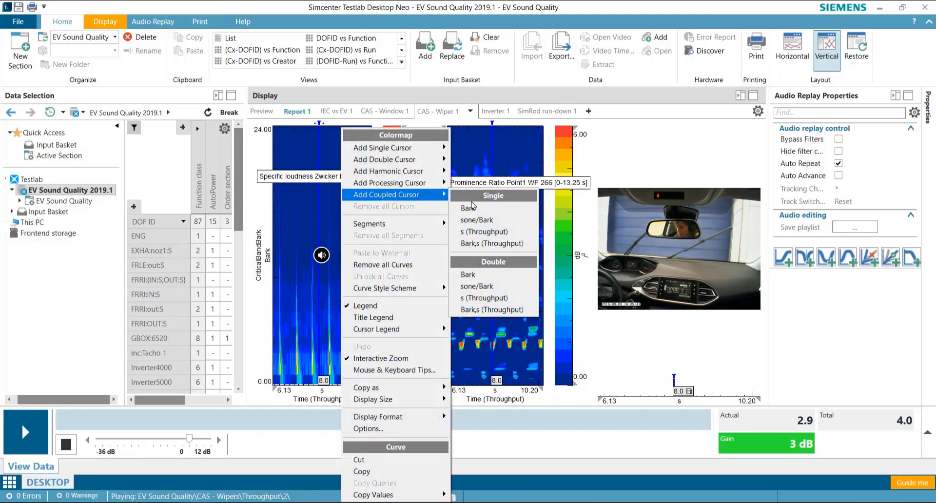
pyautogui.click(480, 232)
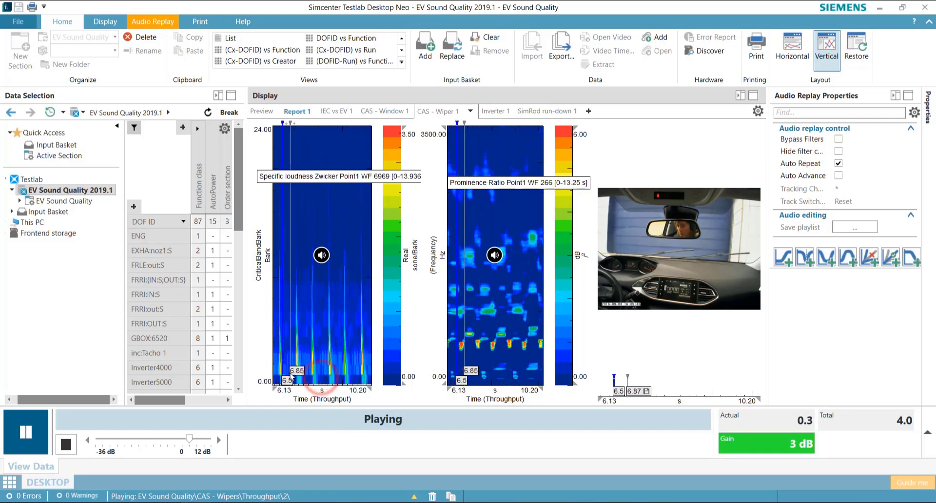
pyautogui.moveTo(322, 383); pyautogui.dragTo(351, 380)
pyautogui.click(19, 434)
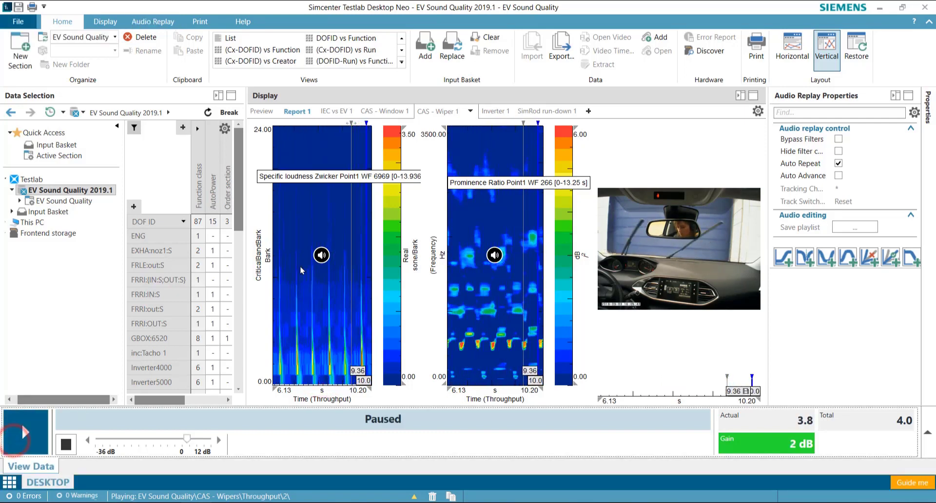
# Show the SimRod run-down 1 report, replay its recording at a gain of -9 dB, and pause at about 73.0 s.
pyautogui.click(536, 111)
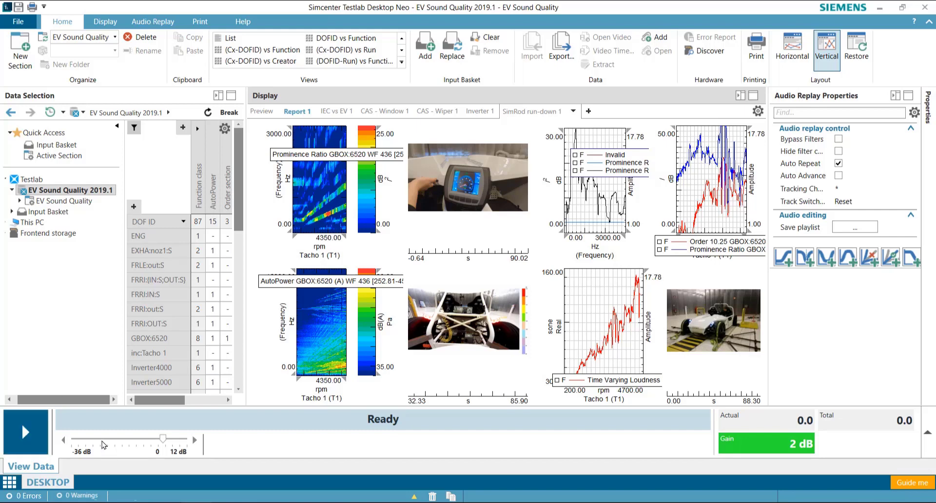
pyautogui.moveTo(164, 442); pyautogui.dragTo(144, 444)
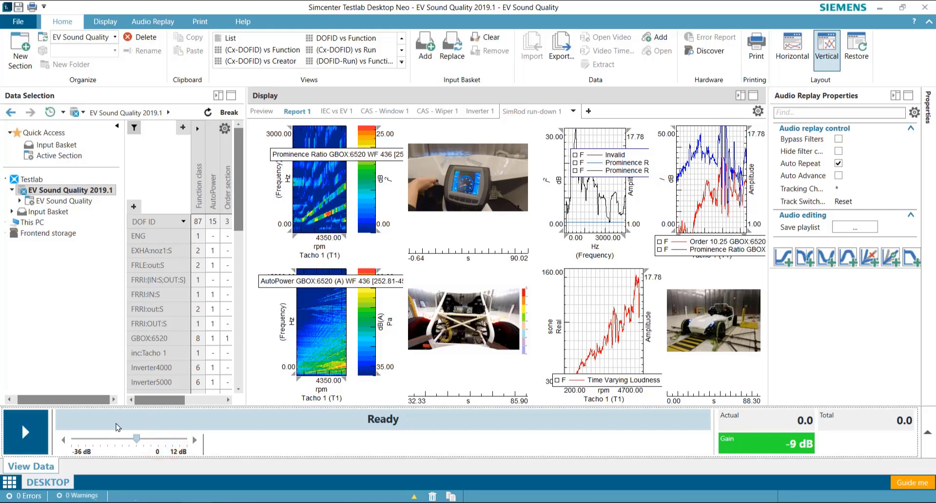
pyautogui.click(19, 434)
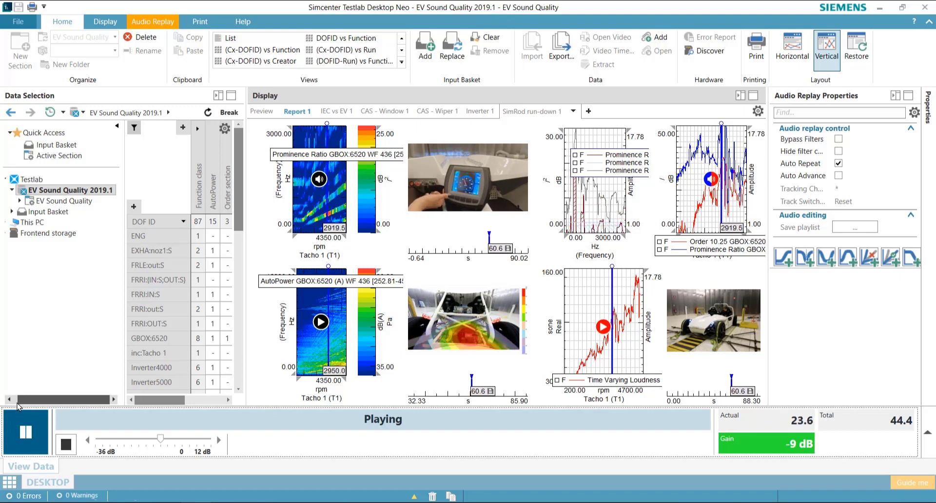
pyautogui.click(24, 431)
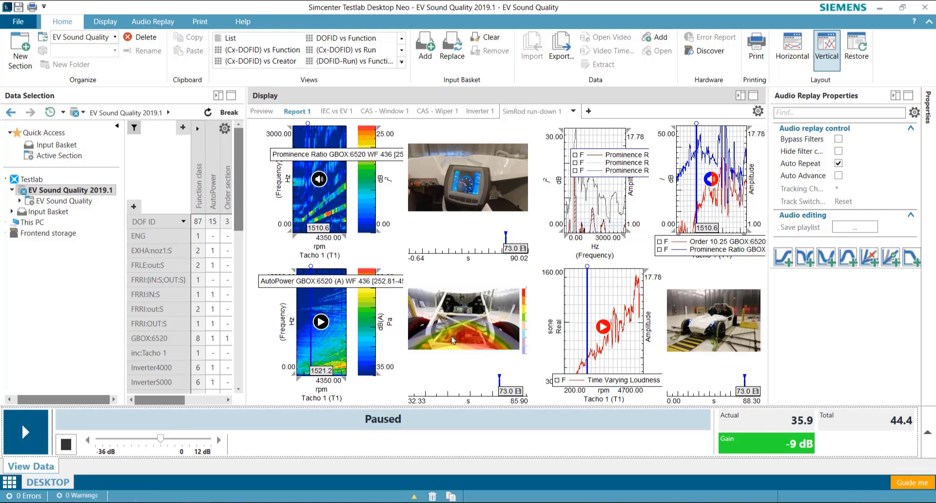
# Move the replay cursor to about 37.3 s and replay briefly while zooming the Prominence Ratio colormap along its rpm axis.
pyautogui.moveTo(499, 385)
pyautogui.mouseDown()
pyautogui.moveTo(470, 390)
pyautogui.moveTo(510, 391)
pyautogui.moveTo(419, 391)
pyautogui.mouseUp()
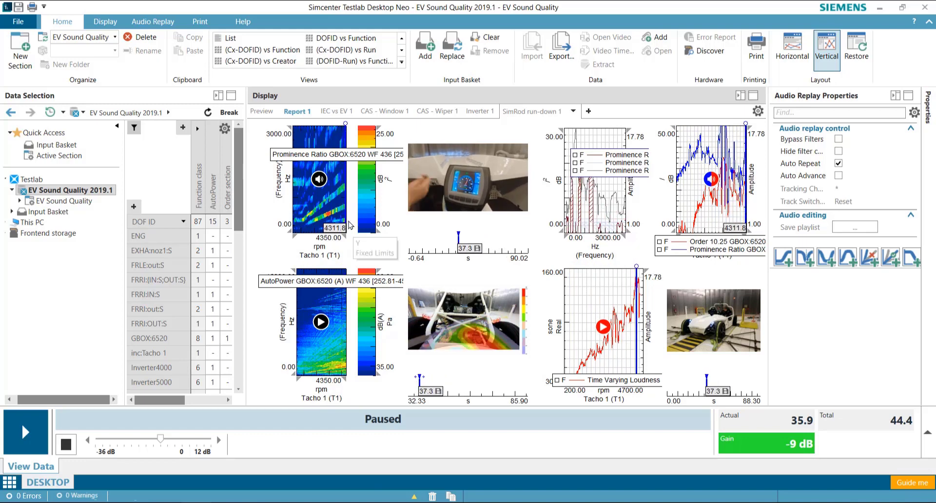
pyautogui.click(299, 211)
pyautogui.press('space')
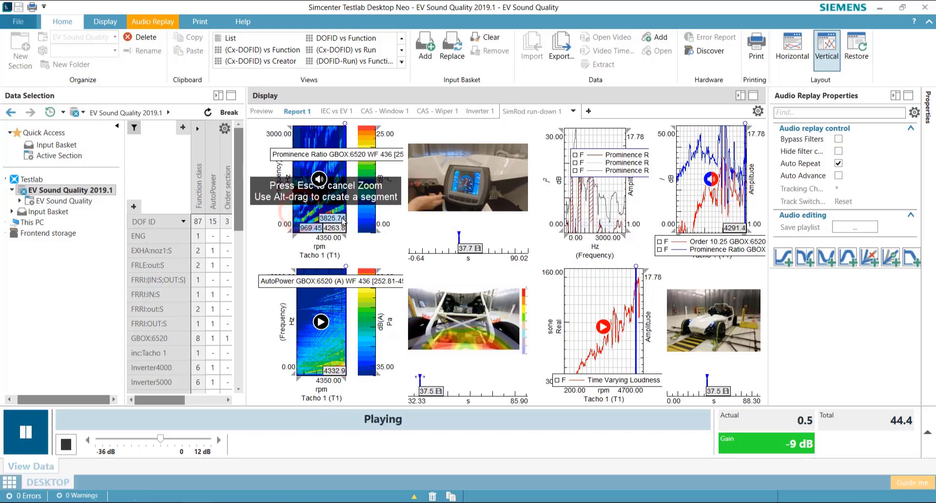
pyautogui.press('space')
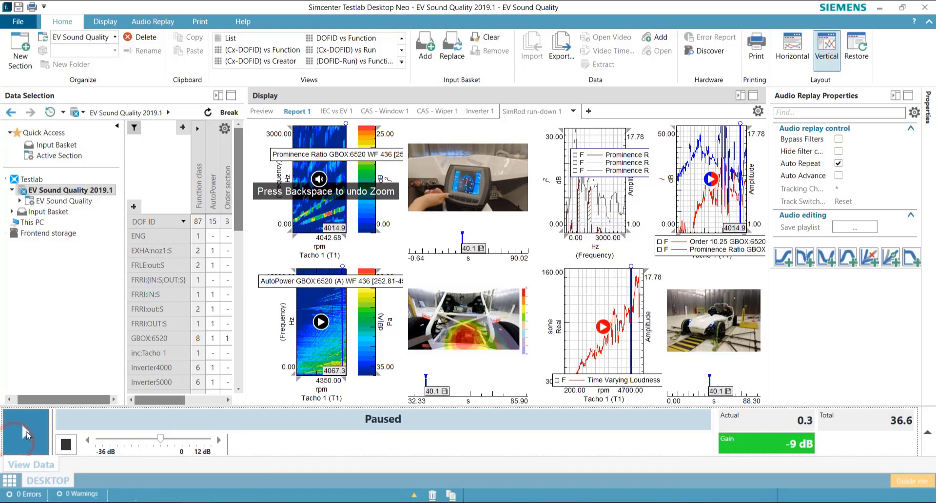
# Zoom the Prominence Ratio colormap to an upper limit of 3276.95 rpm and the rear-view video's time axis to 38.00–42.35 s.
pyautogui.click(311, 204)
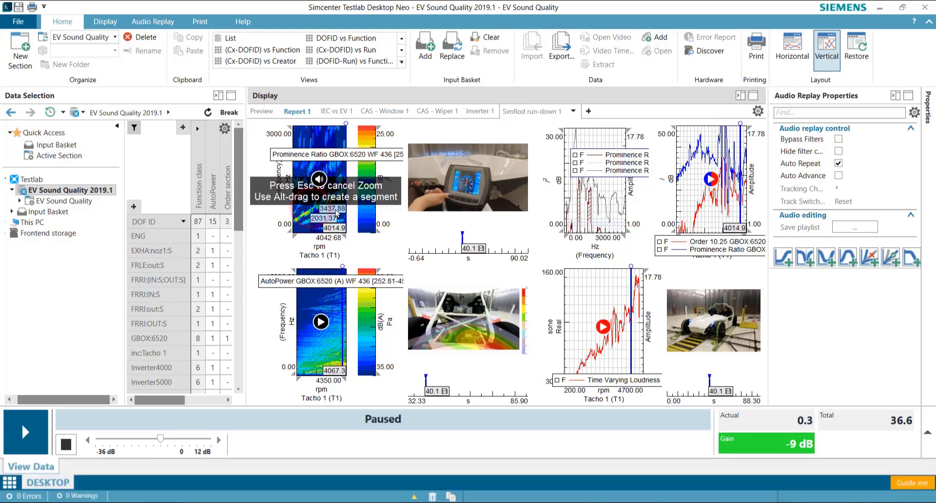
pyautogui.moveTo(334, 214)
pyautogui.mouseDown()
pyautogui.moveTo(326, 214)
pyautogui.moveTo(347, 223)
pyautogui.mouseUp()
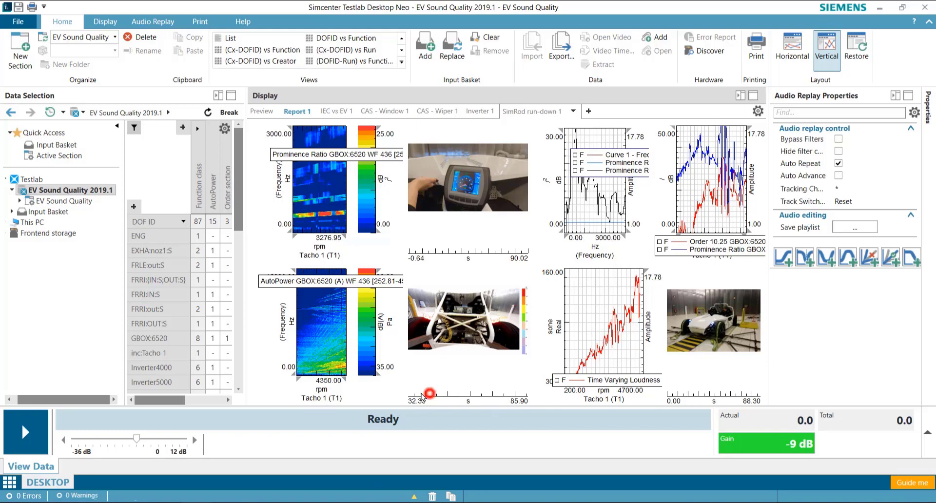
pyautogui.moveTo(429, 393); pyautogui.dragTo(422, 395)
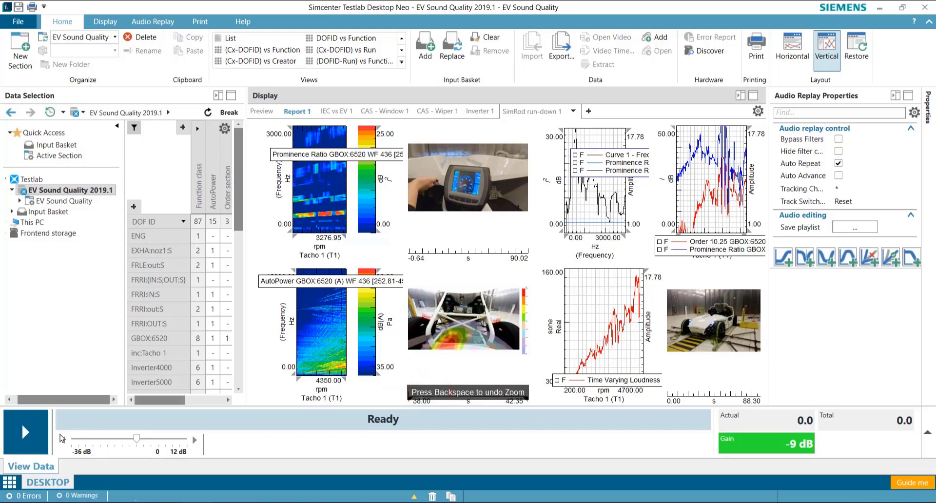
# Replay the zoomed run-down section in two passes, and scrub the dashboard video's cursor to about 56.1 s and 58.0 s.
pyautogui.click(30, 438)
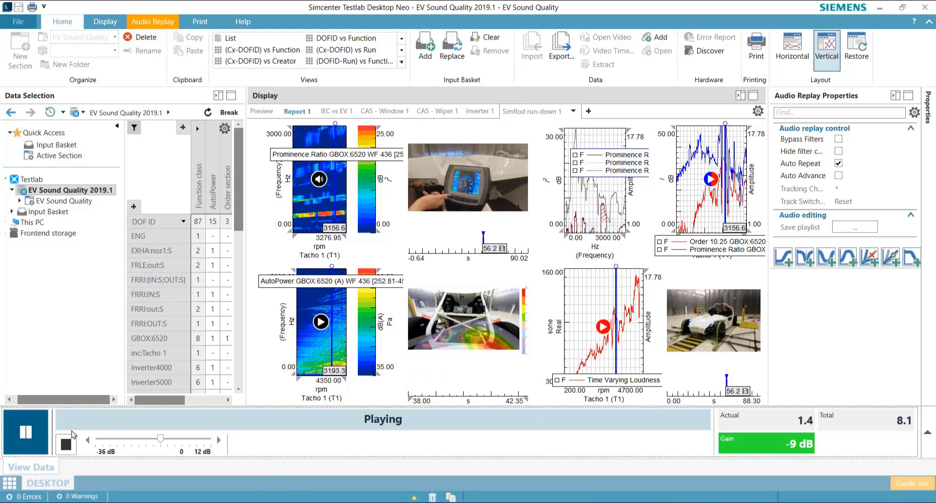
pyautogui.click(38, 432)
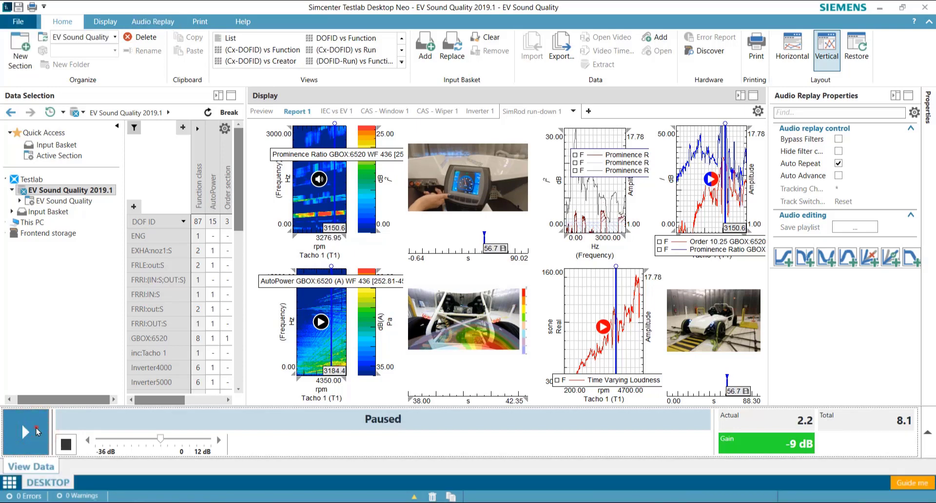
pyautogui.click(38, 432)
pyautogui.click(35, 429)
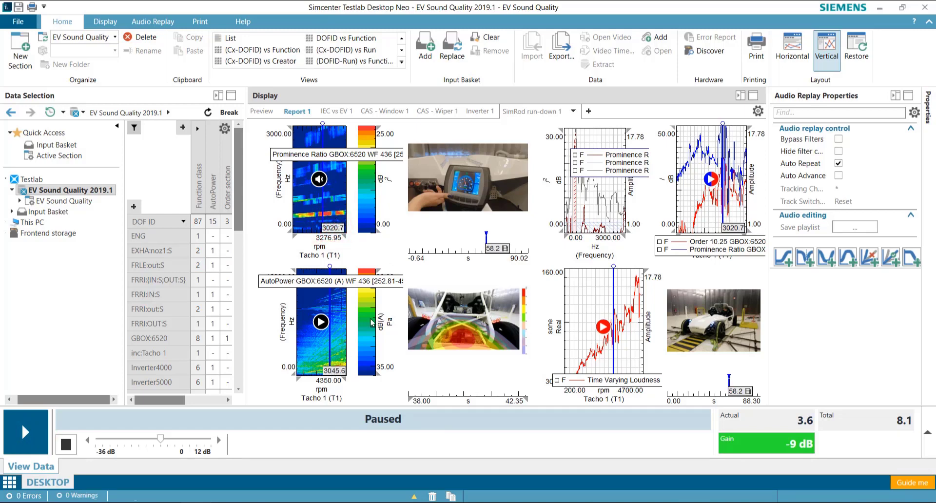
pyautogui.moveTo(487, 248); pyautogui.dragTo(485, 250)
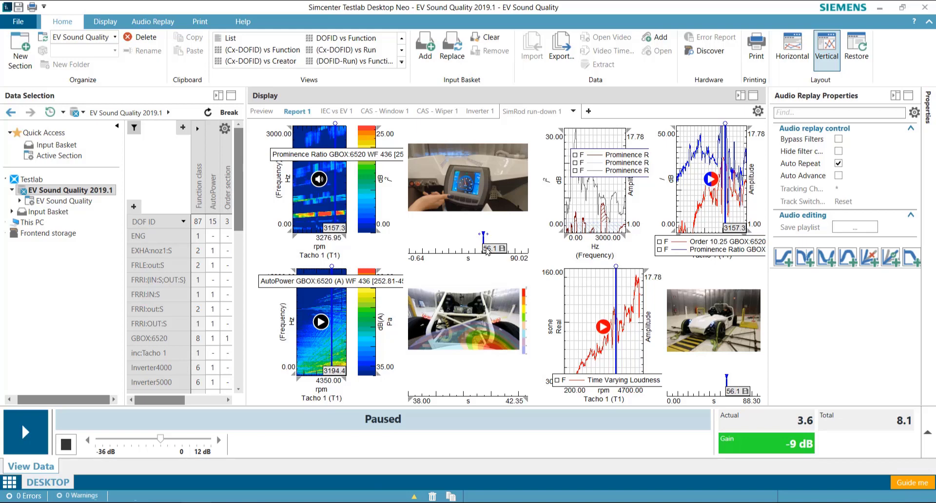
pyautogui.moveTo(487, 250); pyautogui.dragTo(488, 255)
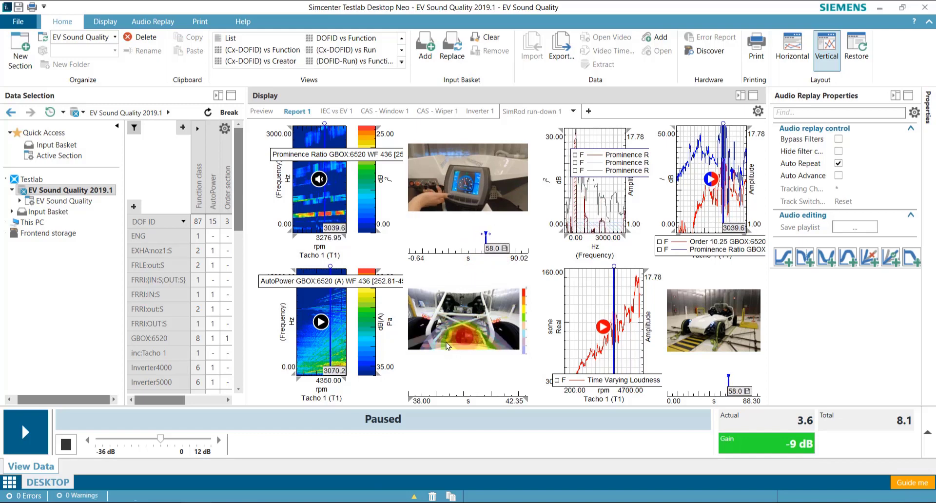